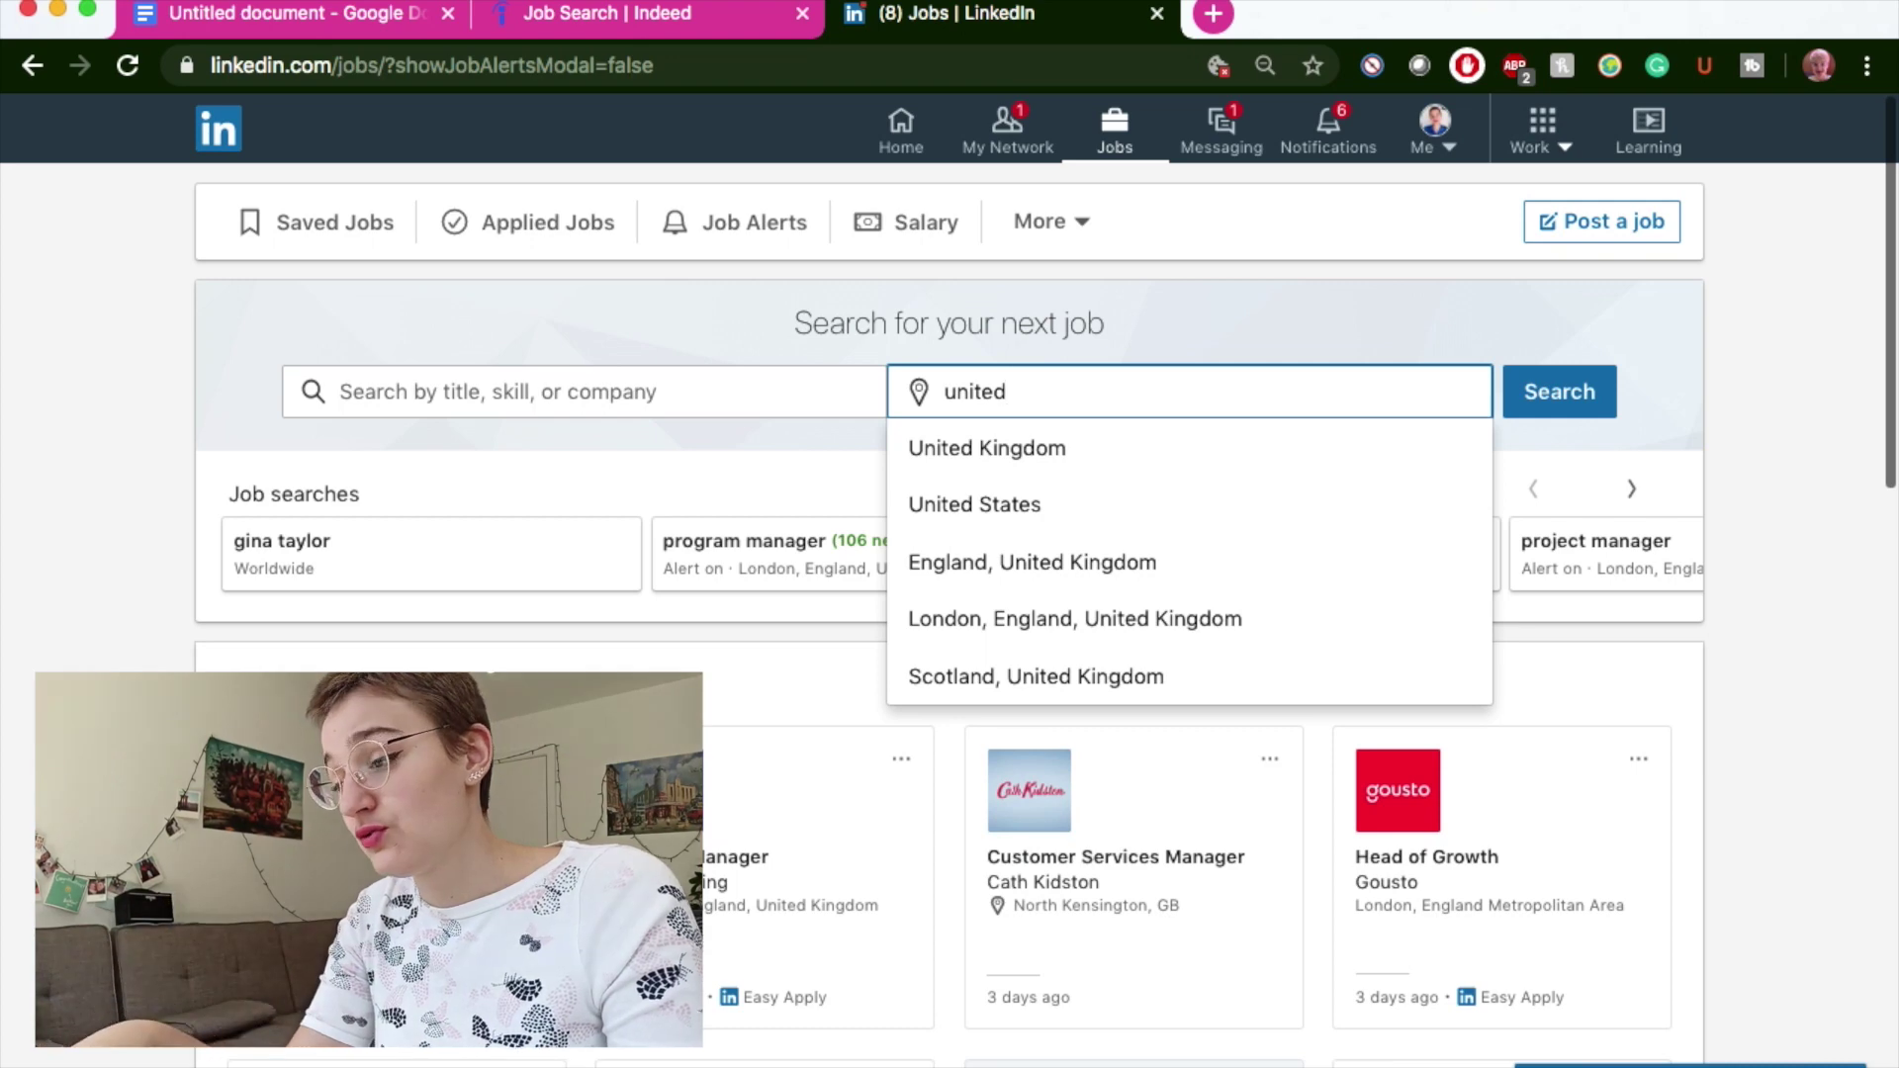
Search LinkedIn jobs with the location set to United States
key("BackSpace")
key("BackSpace")
key("BackSpace")
key("BackSpace")
key("BackSpace")
key("BackSpace")
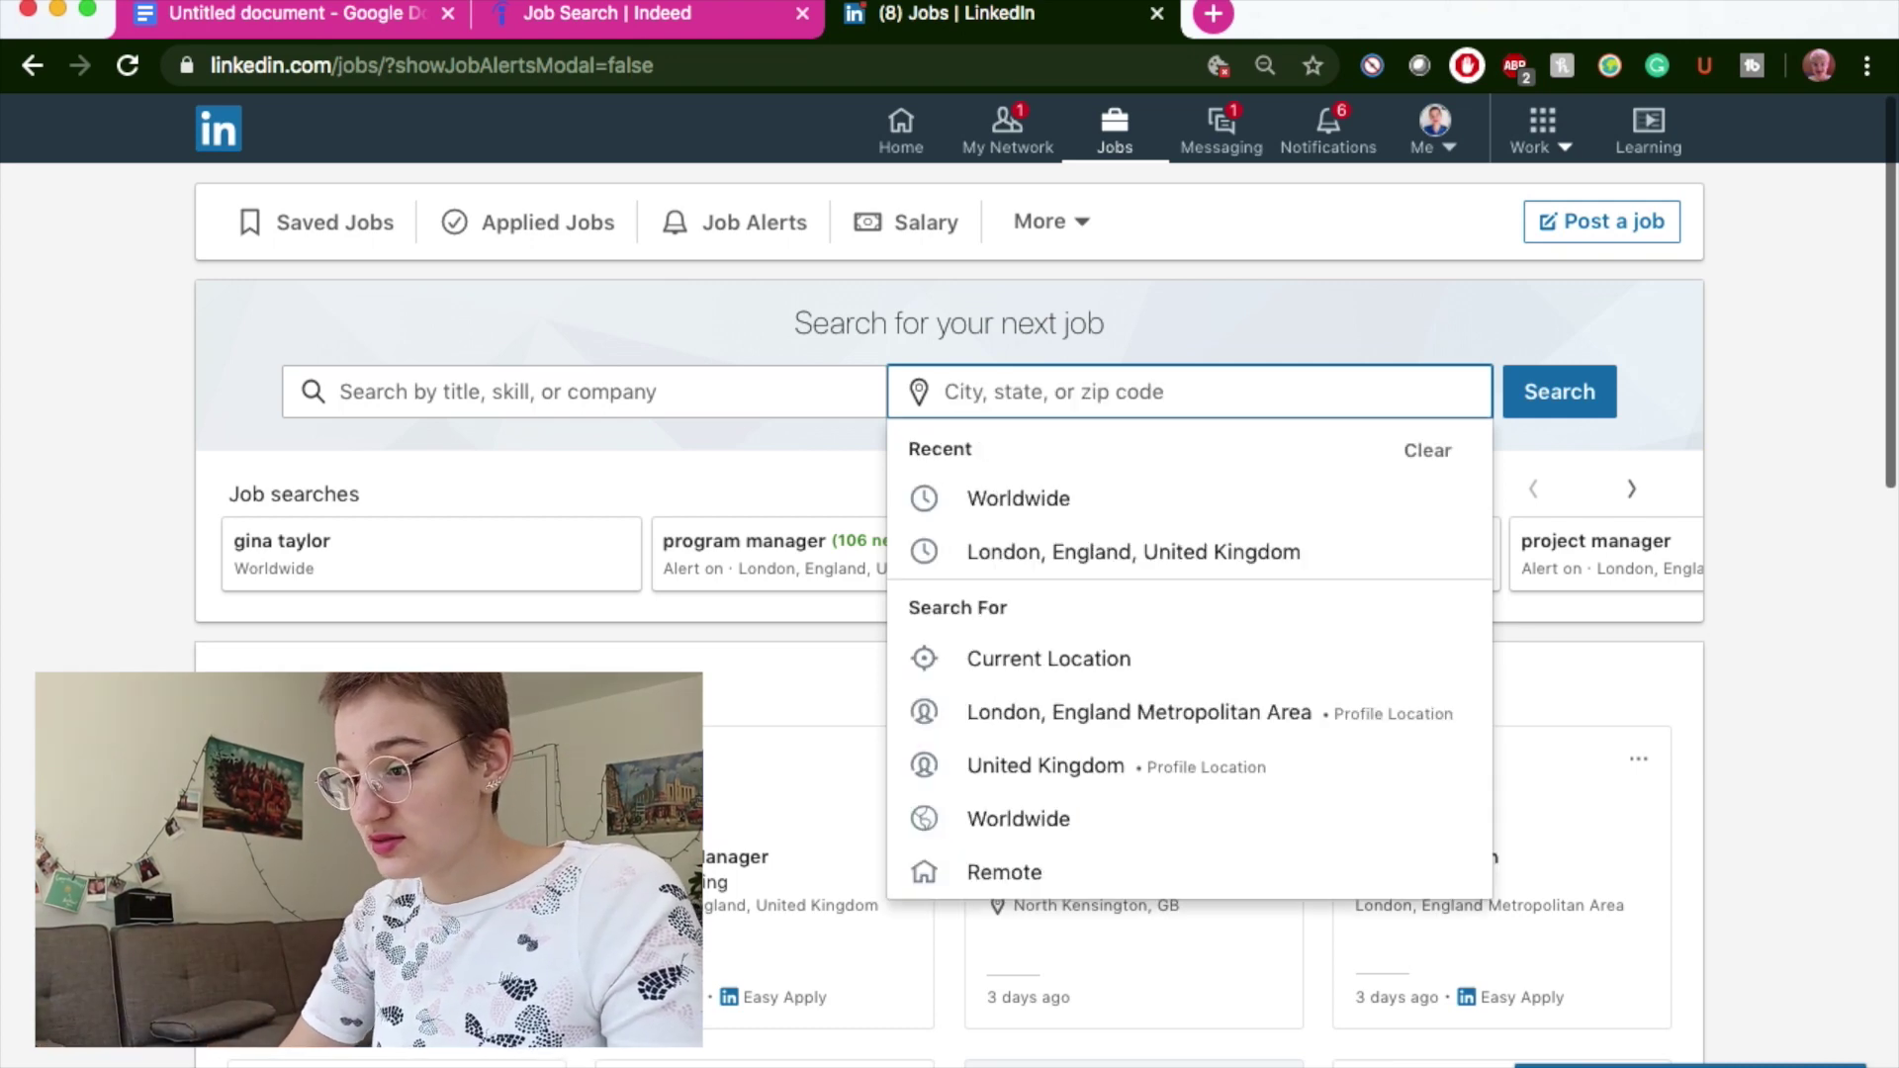
type("united")
key("Return")
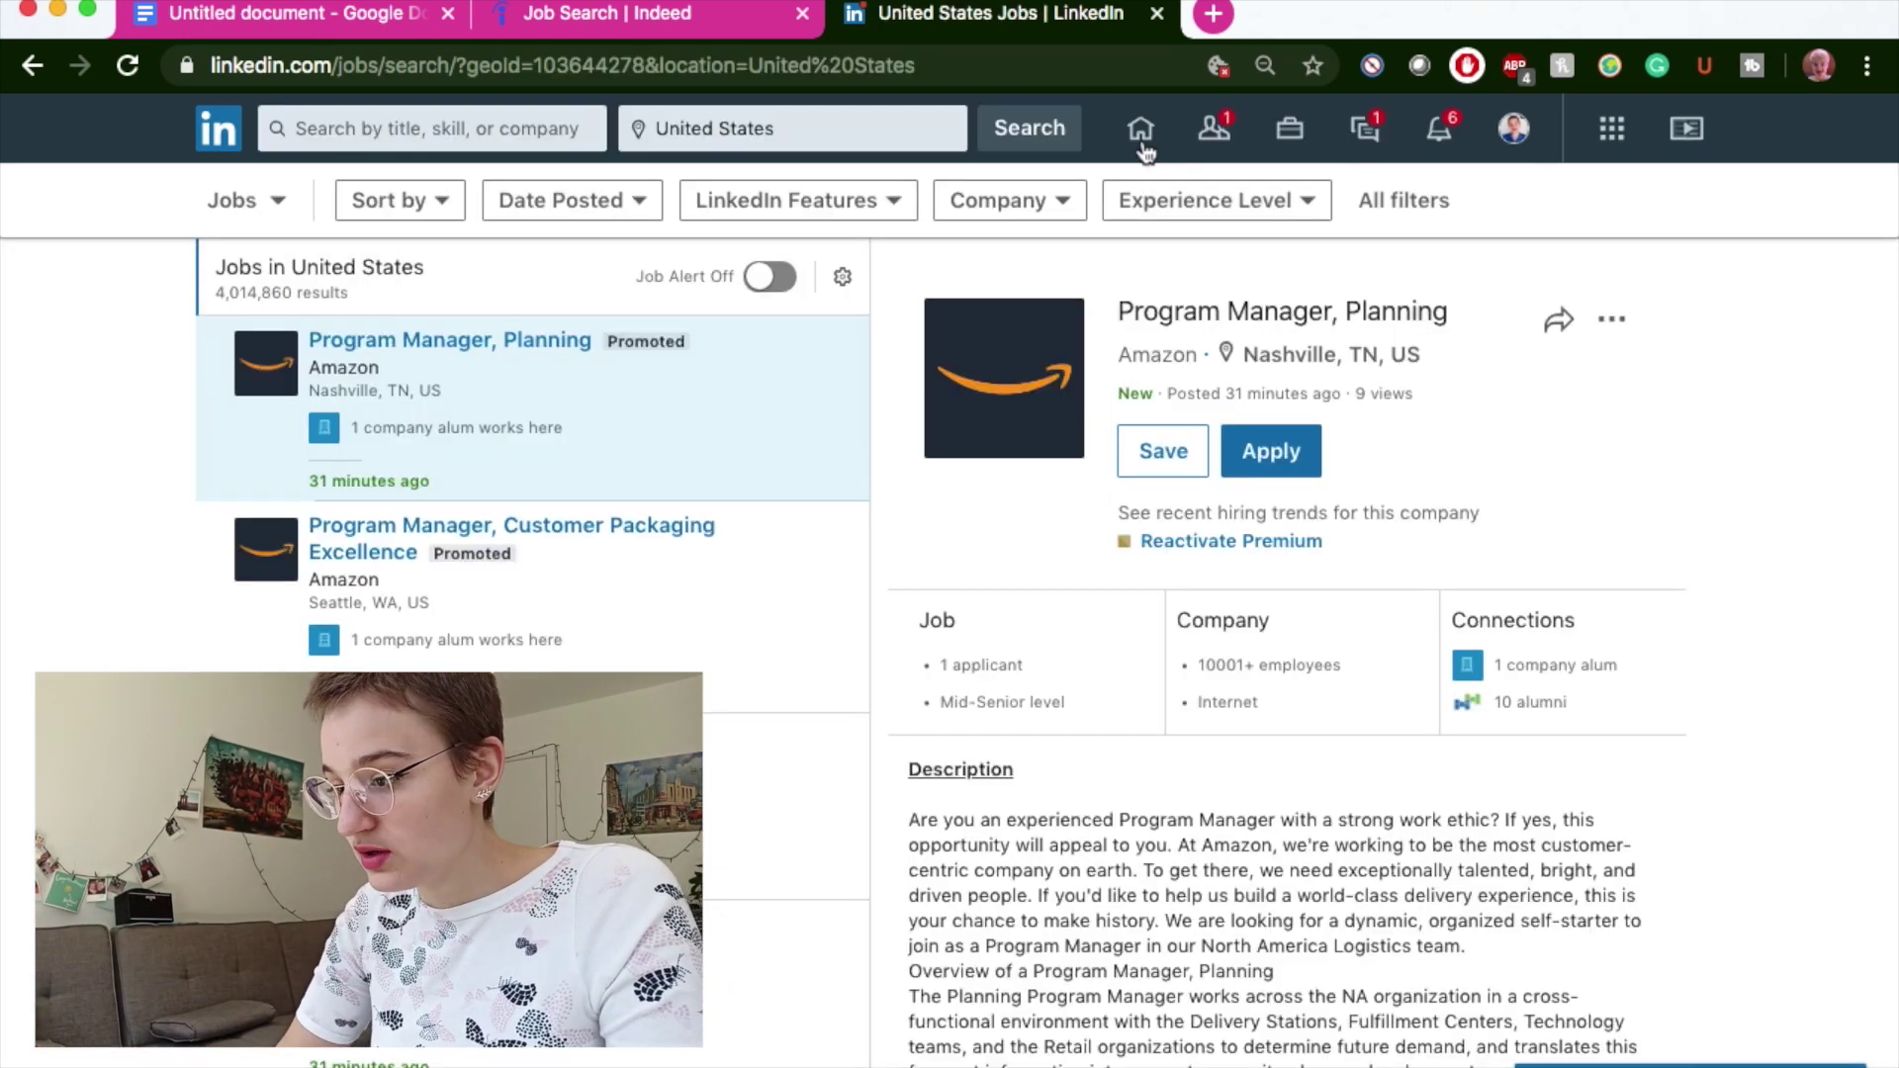
Filter to Hospitality and Food & Beverages industries at Internship and Entry level
left_click(1417, 210)
left_click(1432, 716)
type("hospitality")
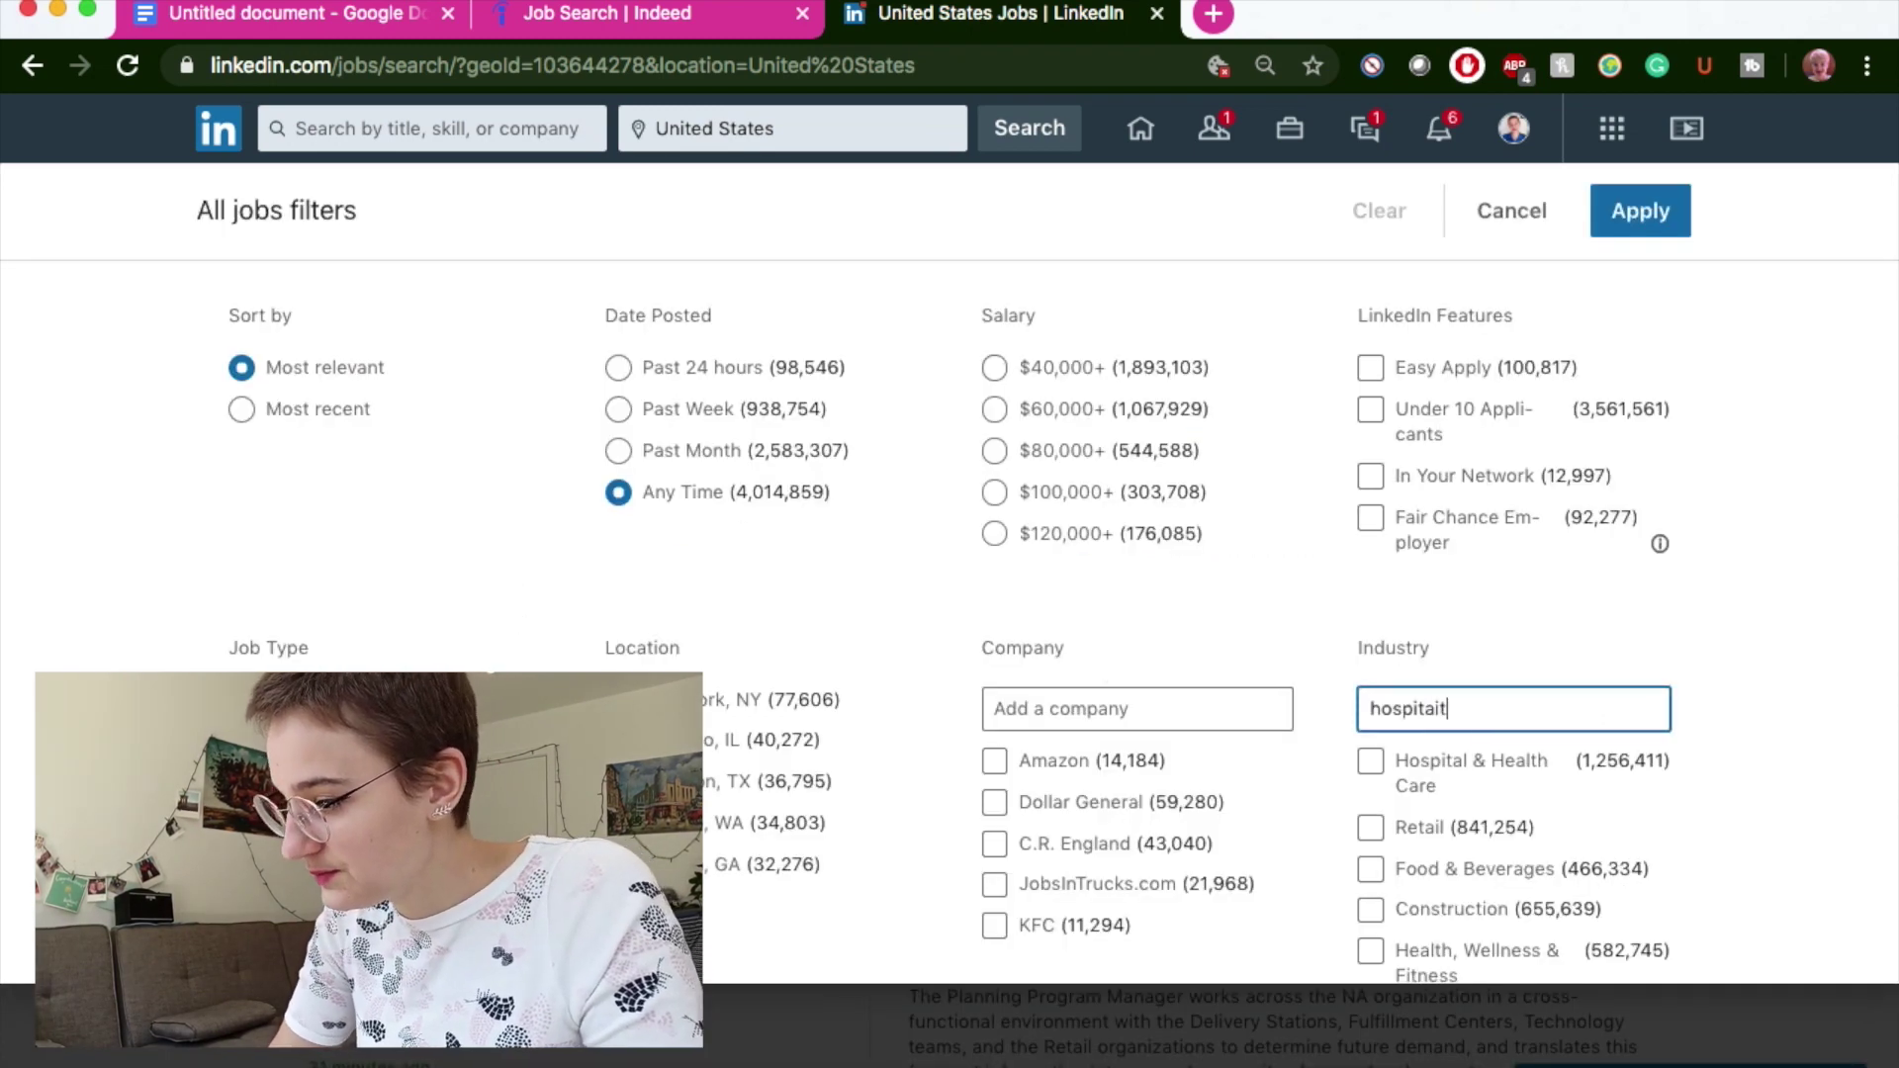
left_click(1421, 751)
scroll(1781, 678, "down", 2)
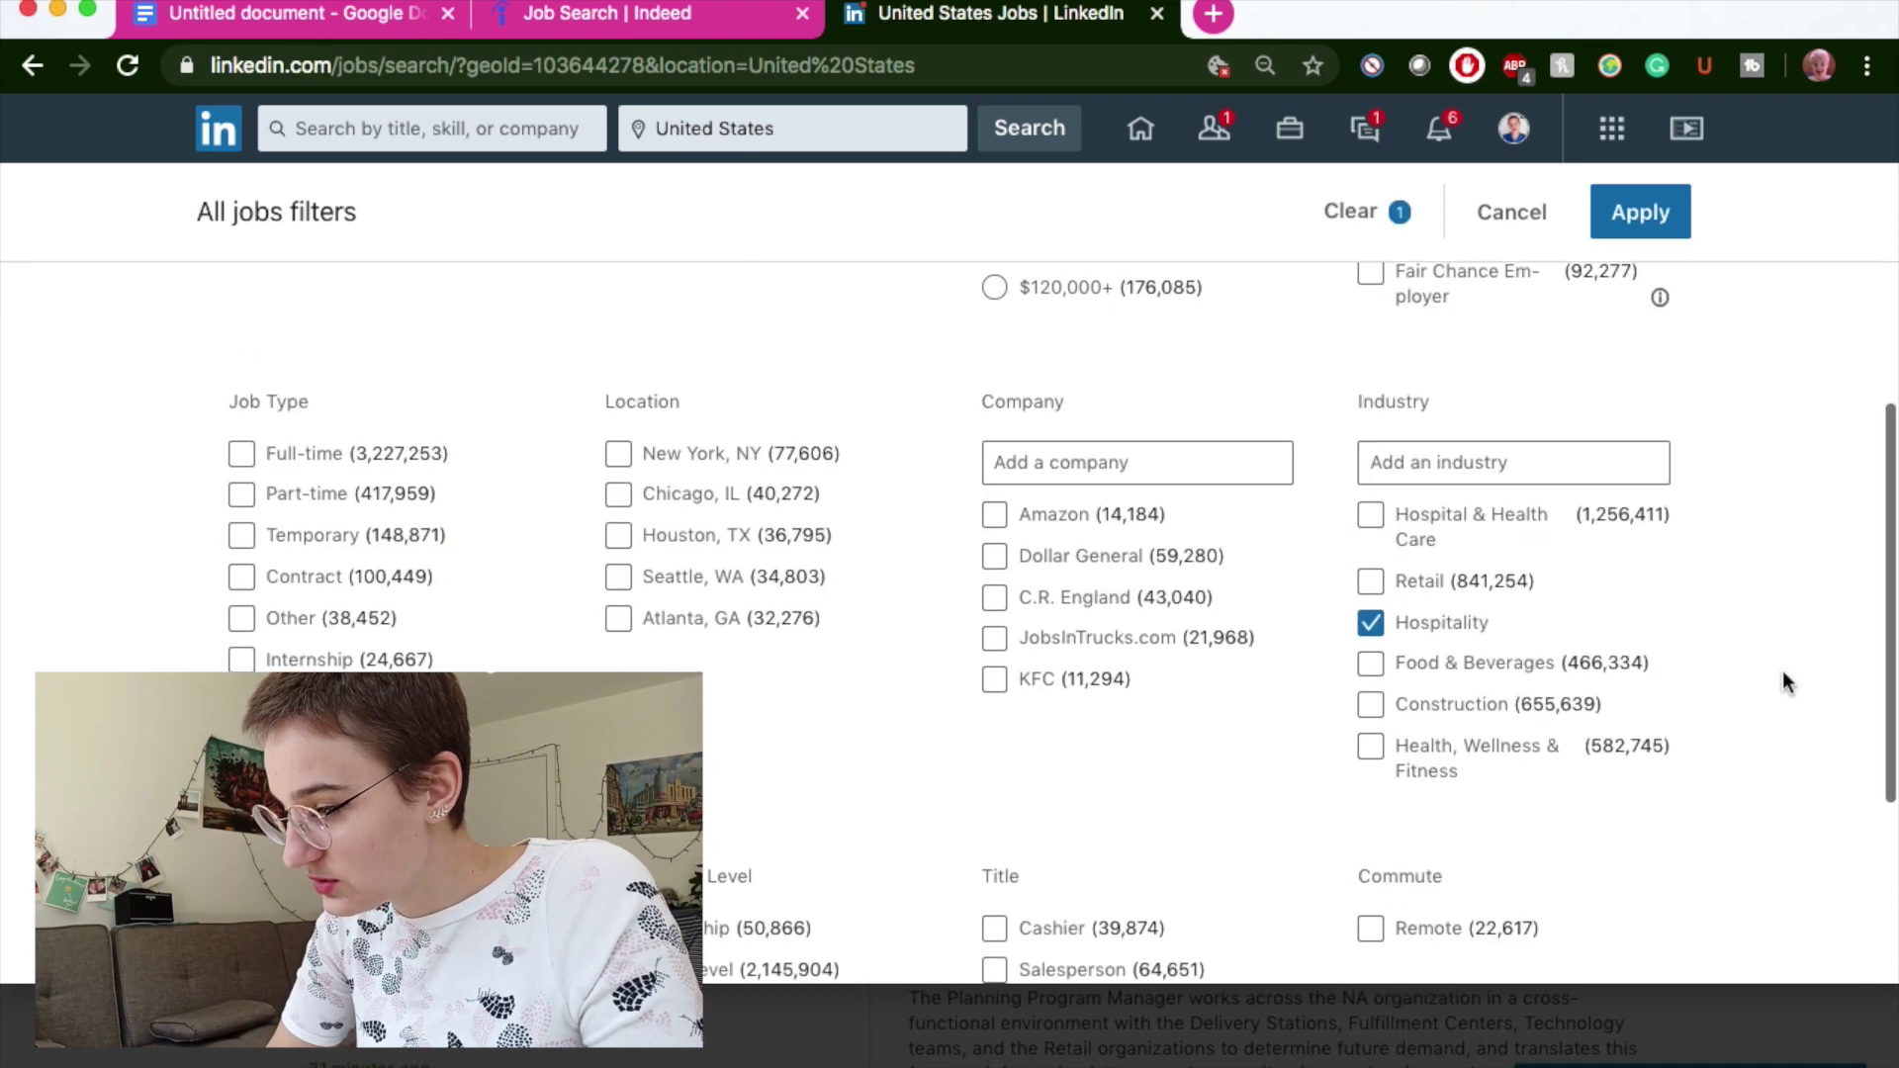
left_click(1392, 651)
scroll(1637, 559, "up", 2)
scroll(1276, 583, "down", 6)
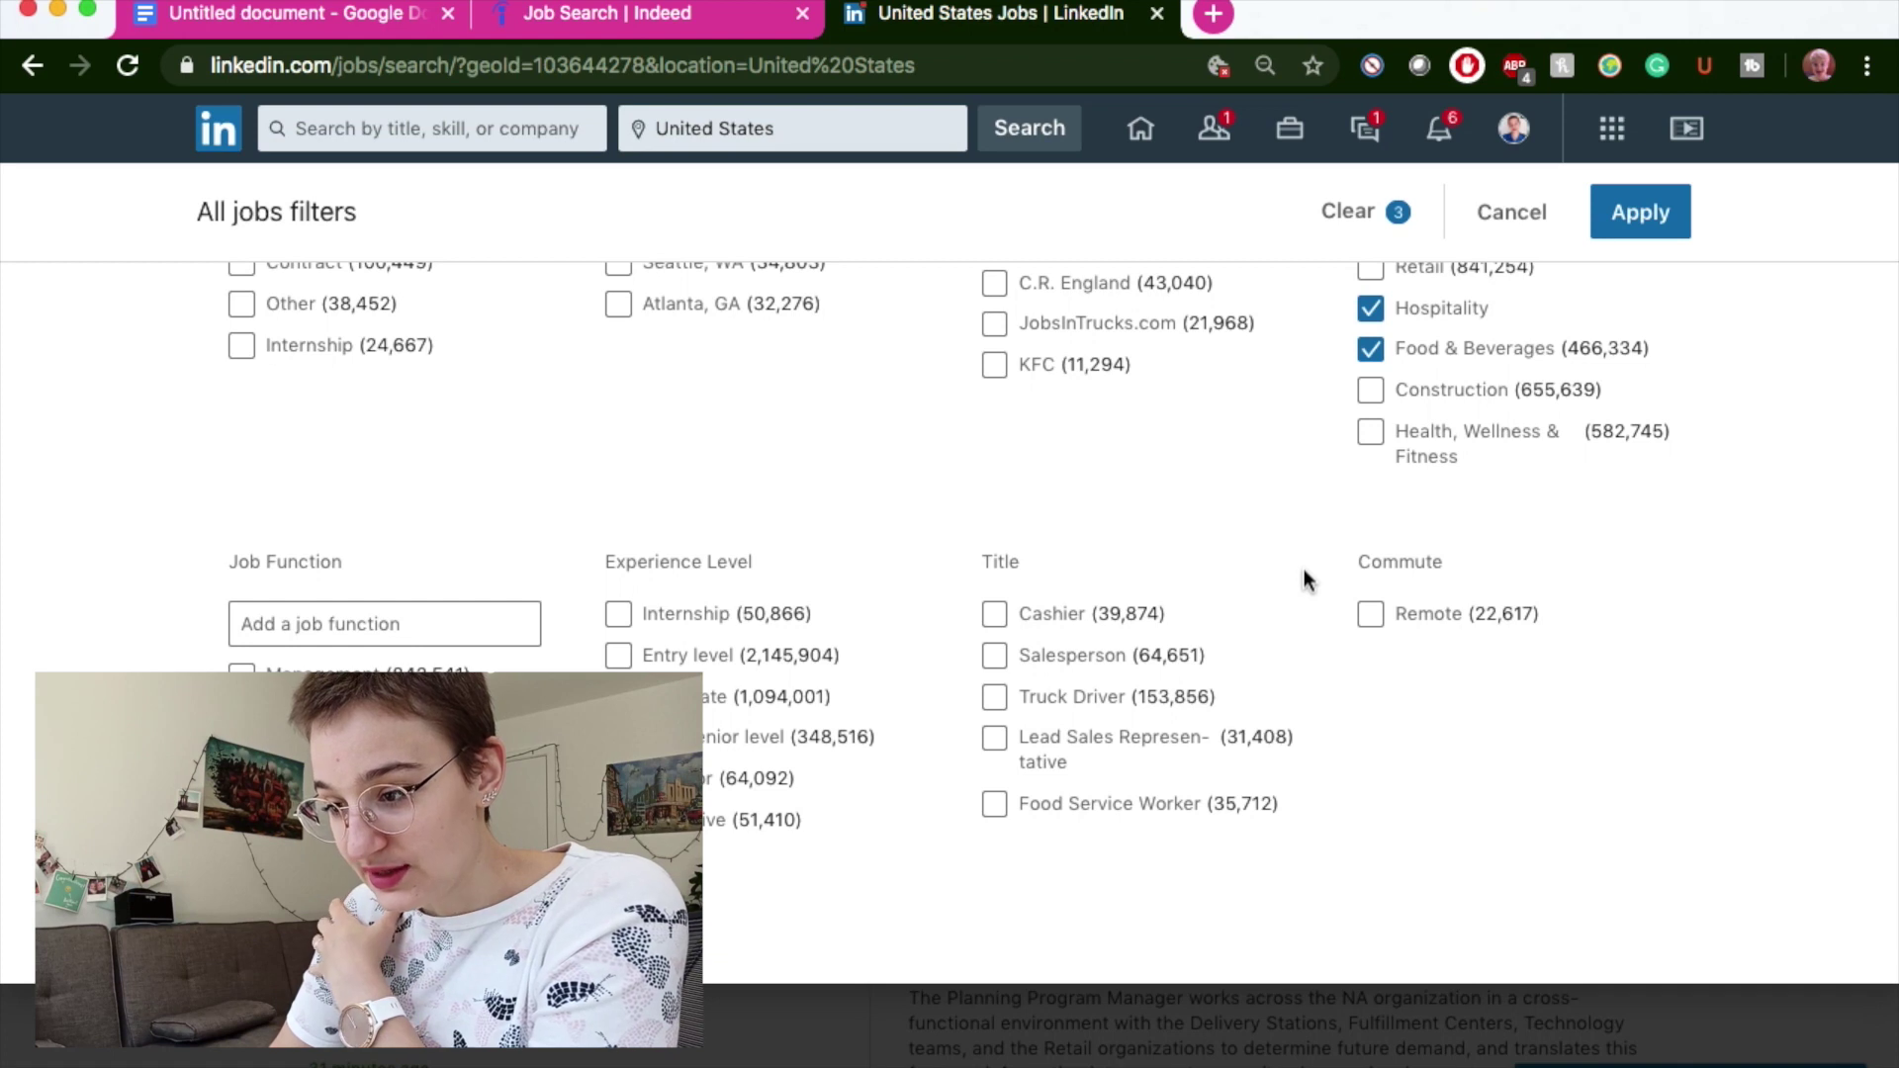
left_click(618, 614)
left_click(619, 656)
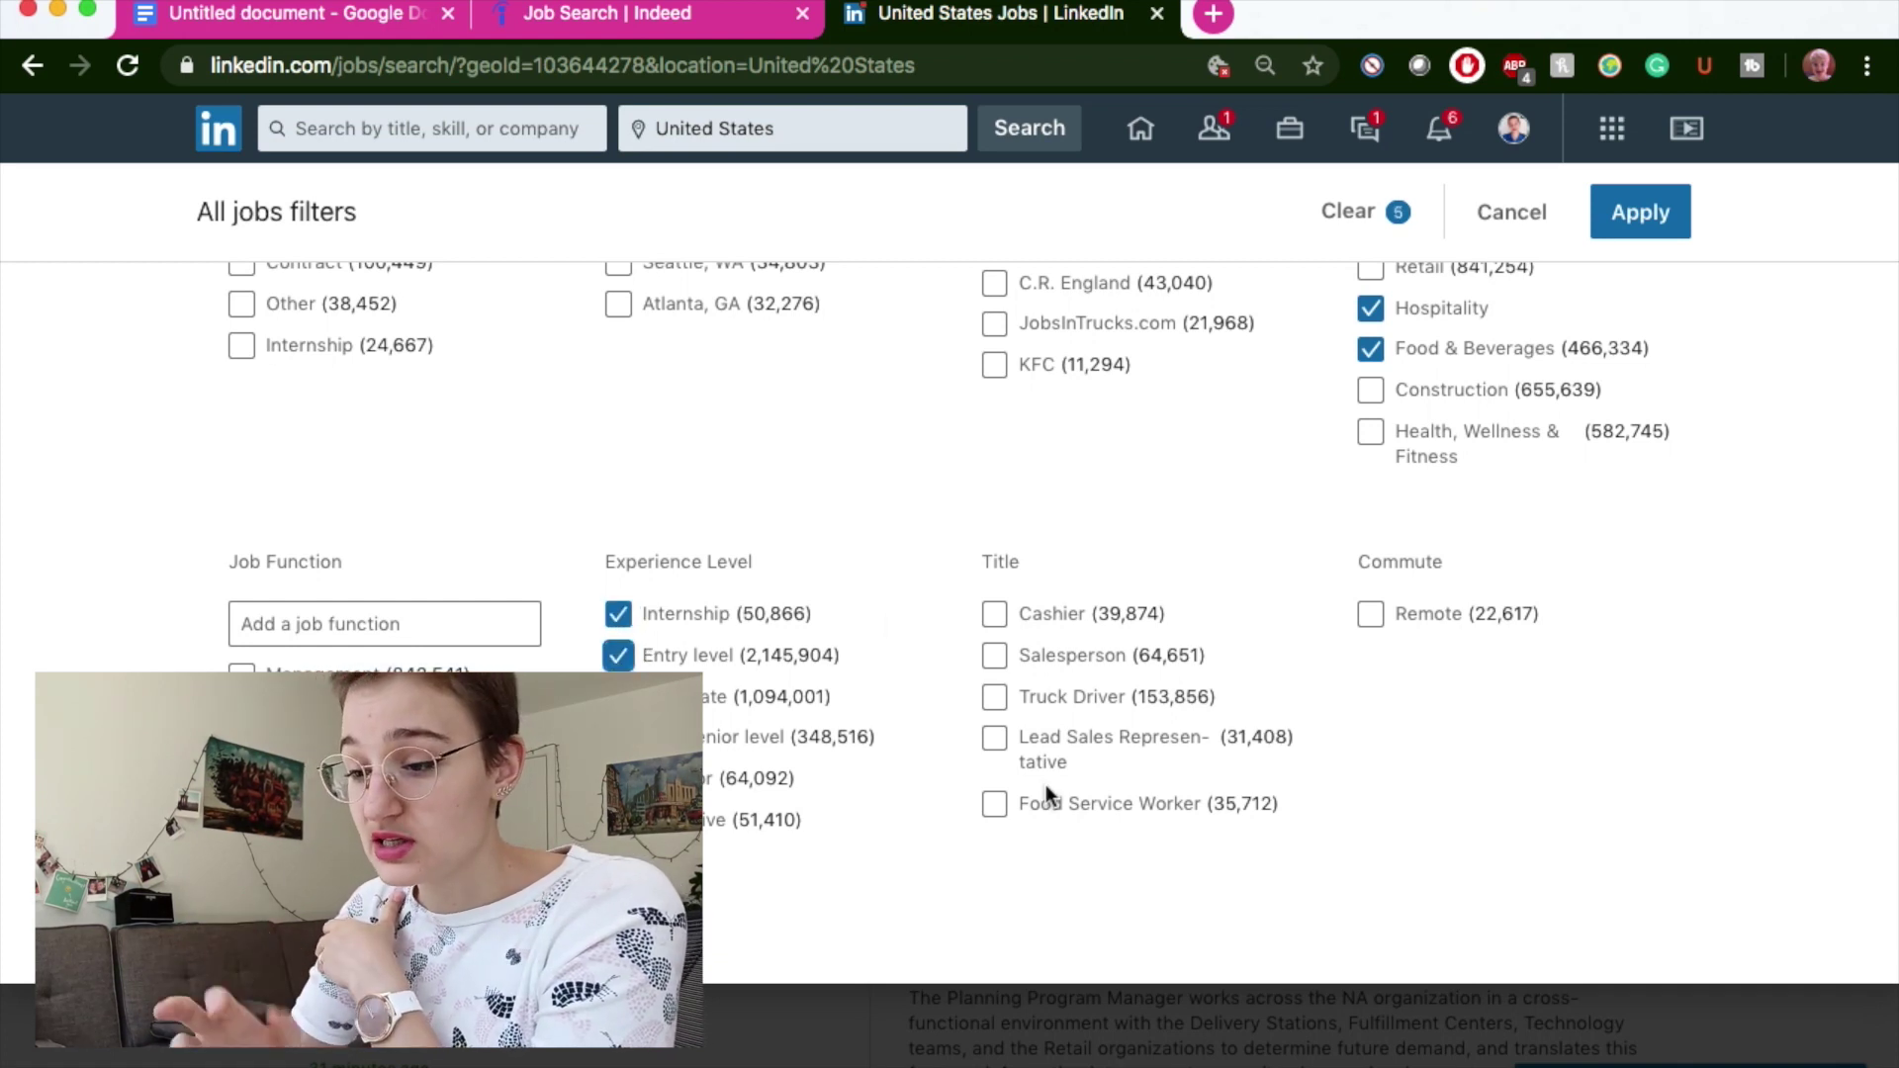
left_click(1616, 228)
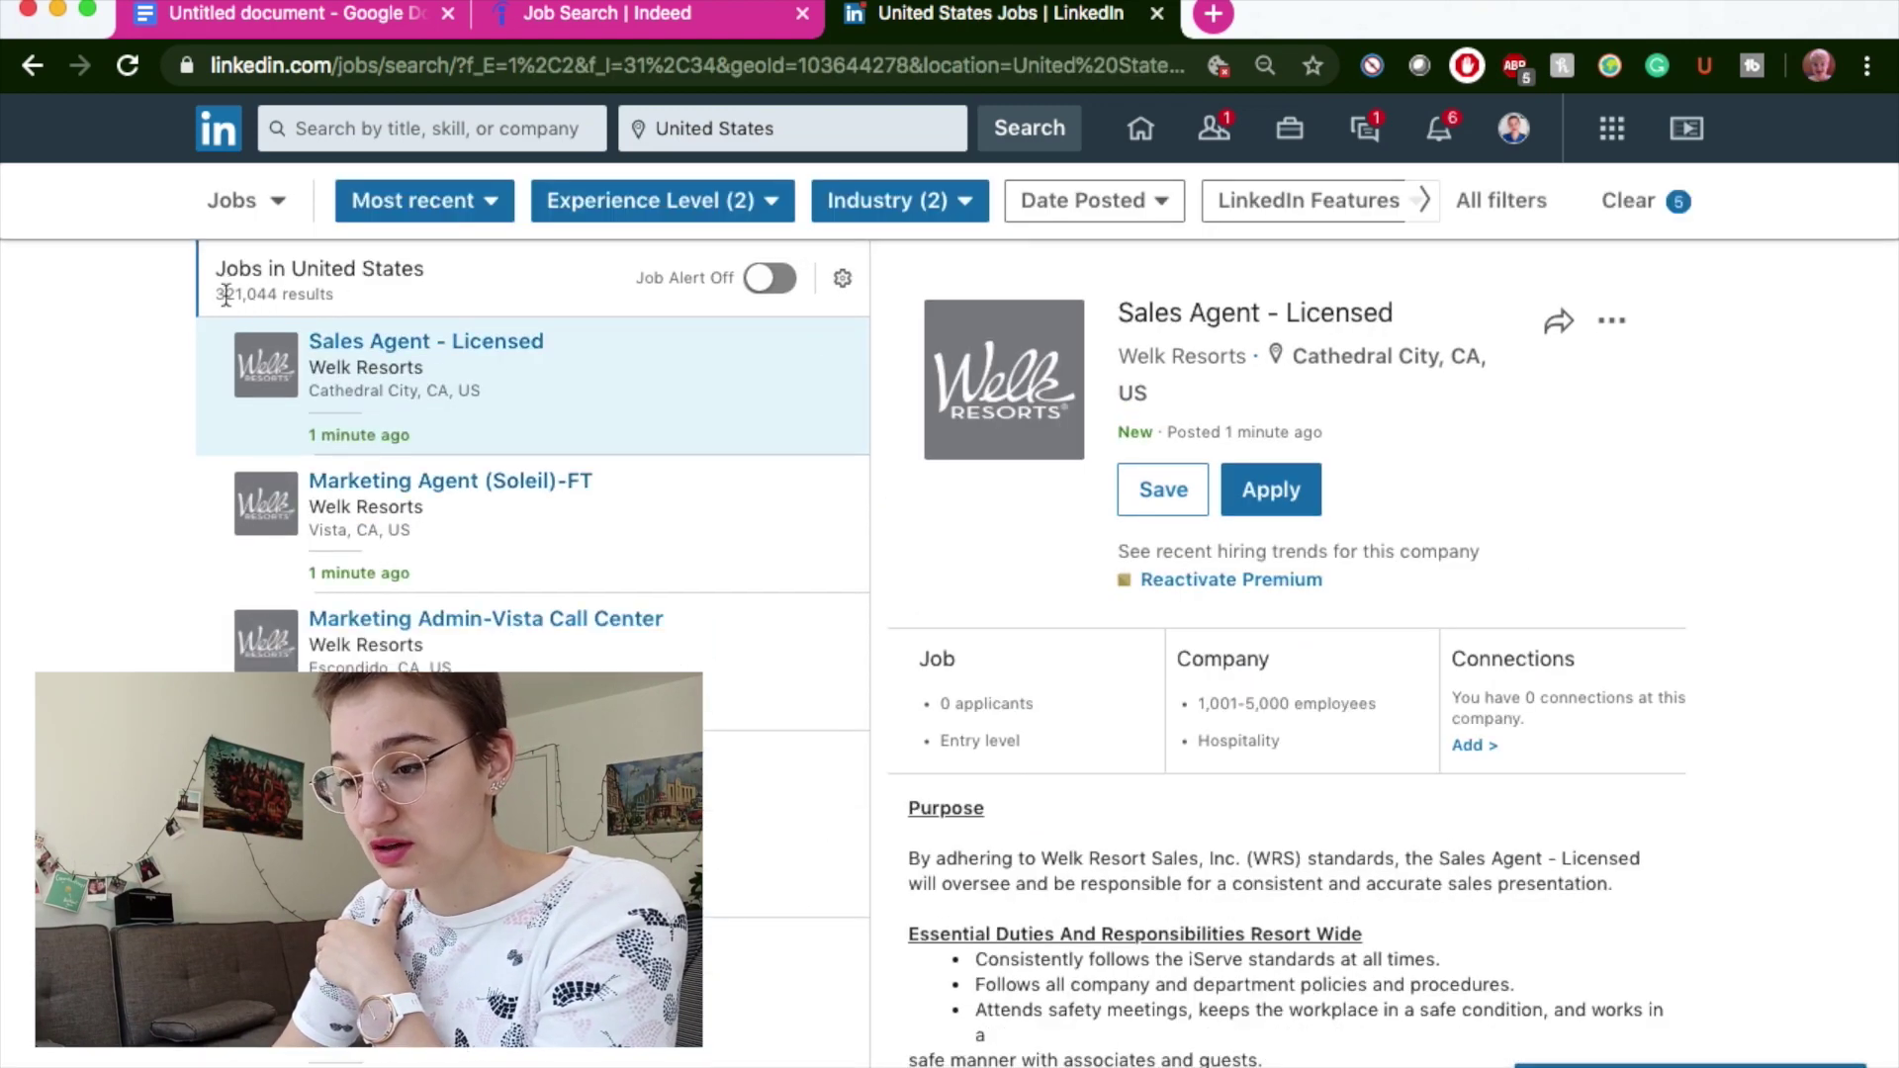
Scroll through the filtered job list and the Sales Agent - Licensed description
scroll(1285, 643, "down", 15)
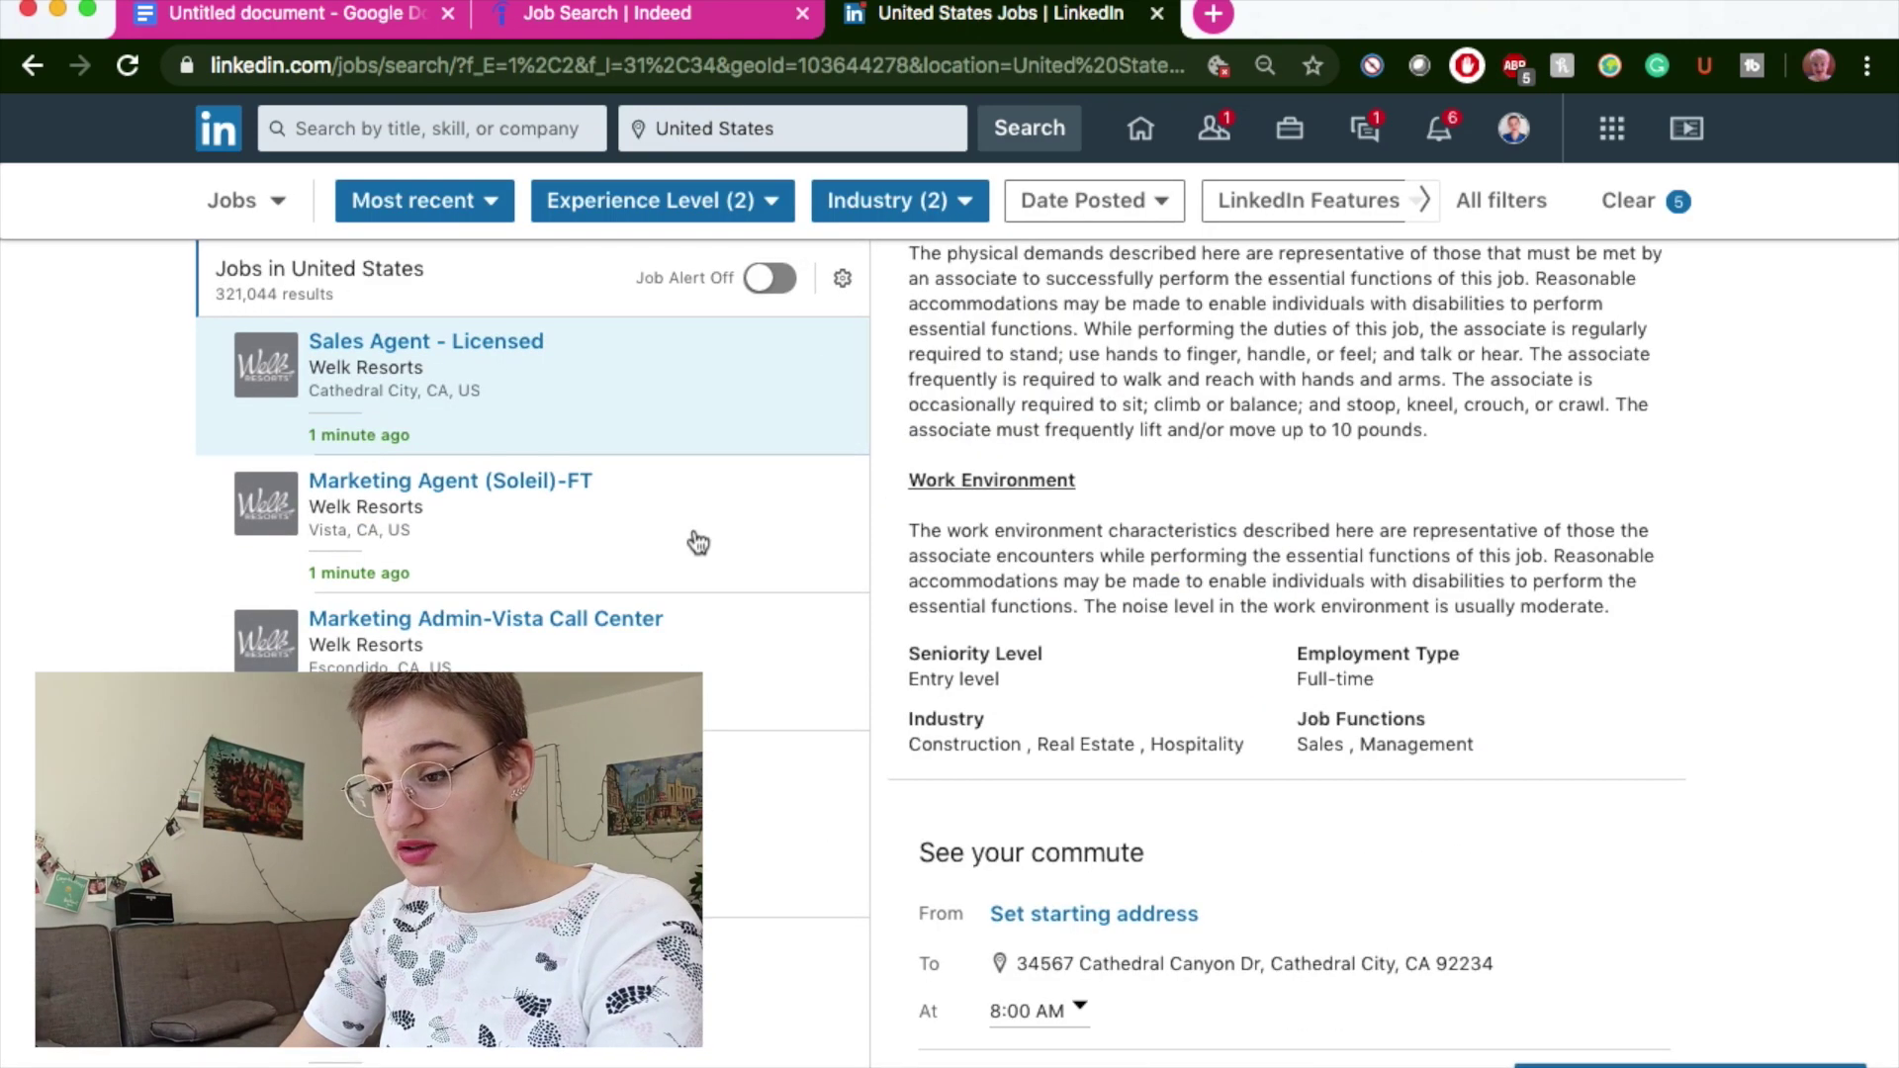
scroll(791, 613, "down", 10)
scroll(796, 615, "down", 6)
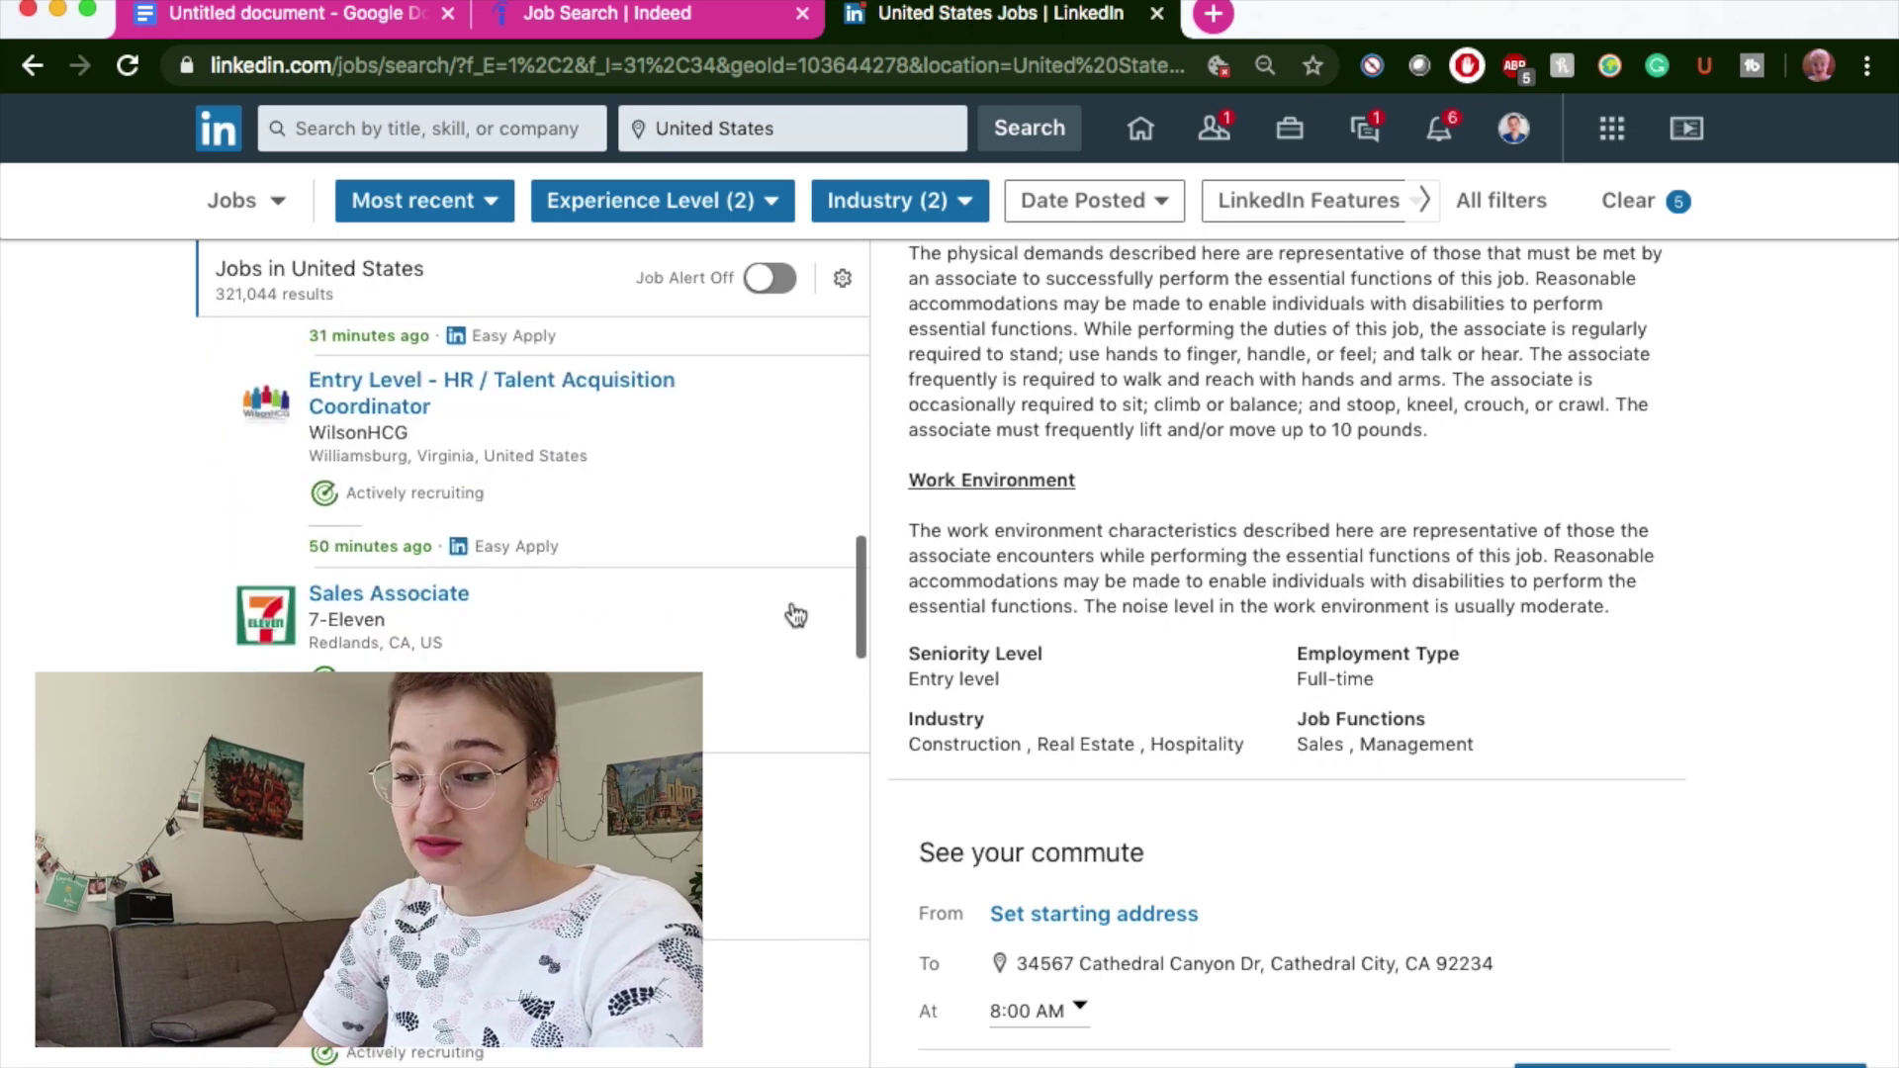
scroll(797, 615, "down", 5)
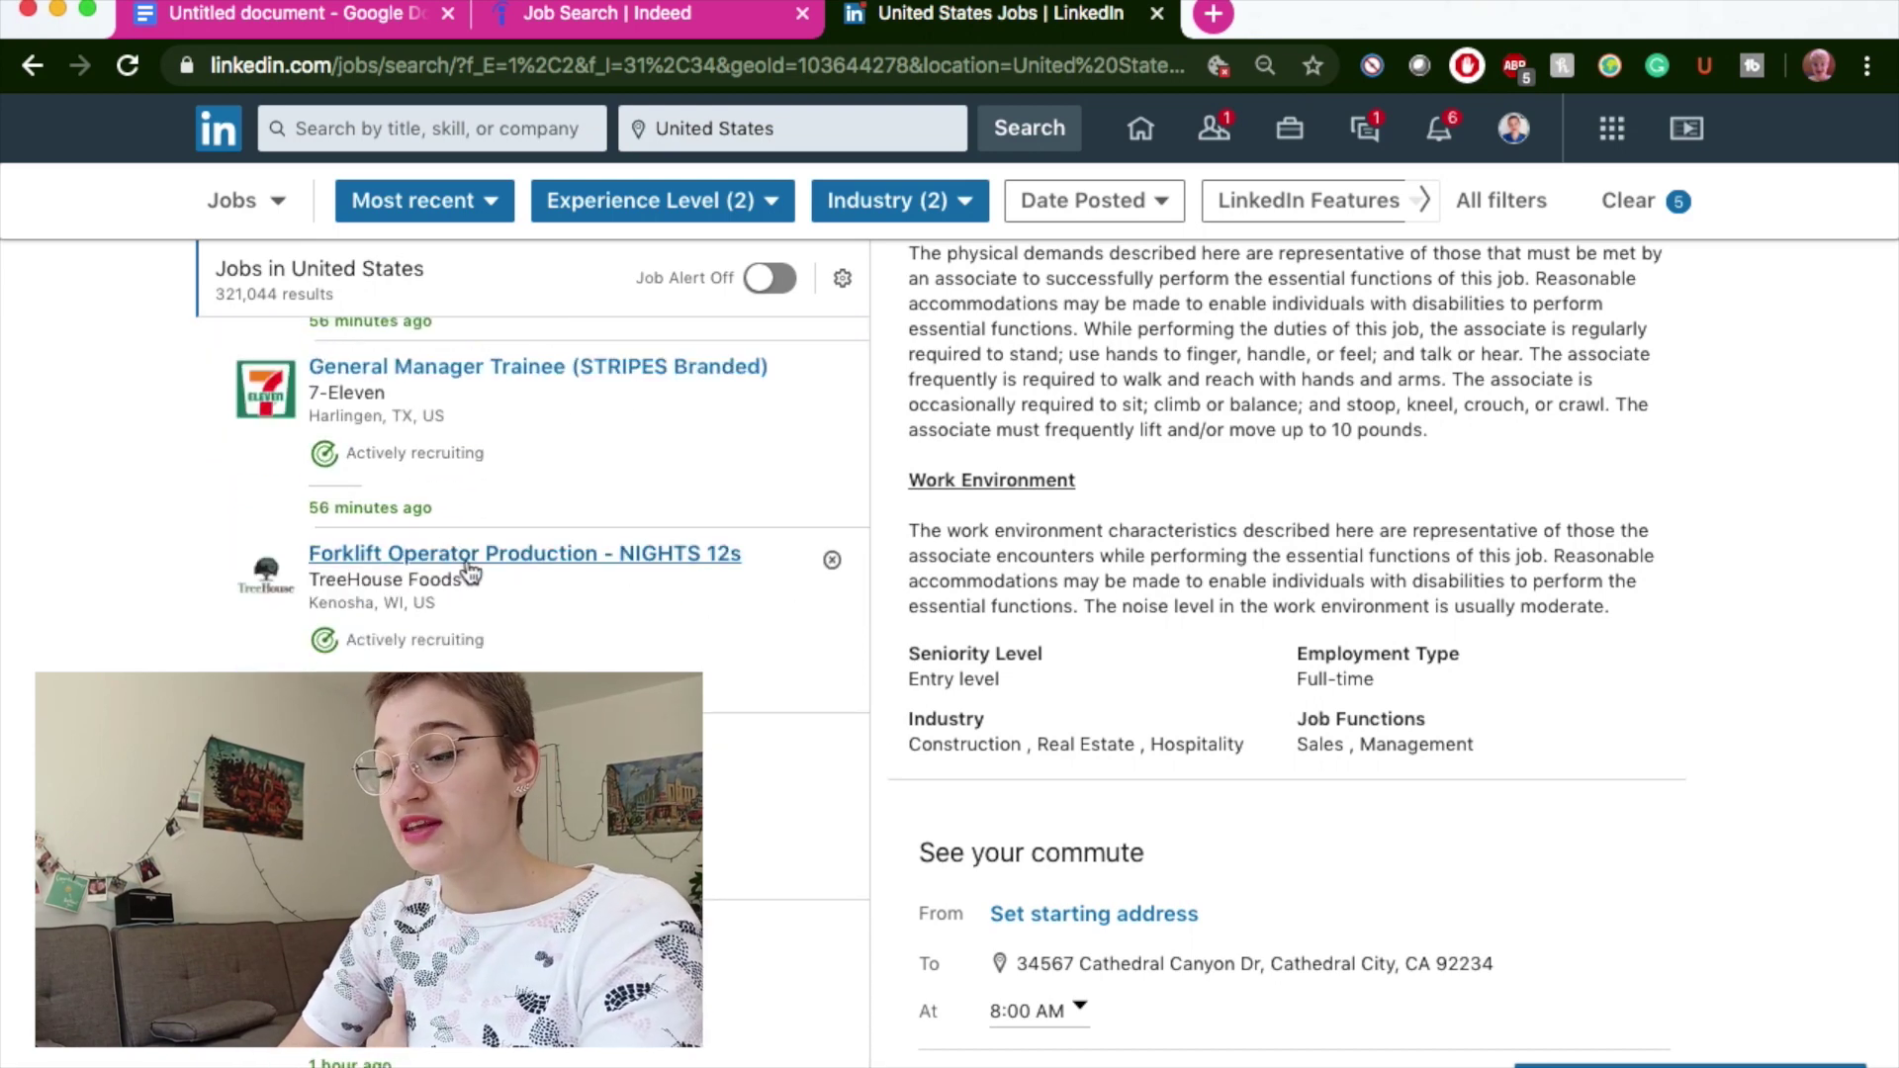
scroll(510, 574, "down", 5)
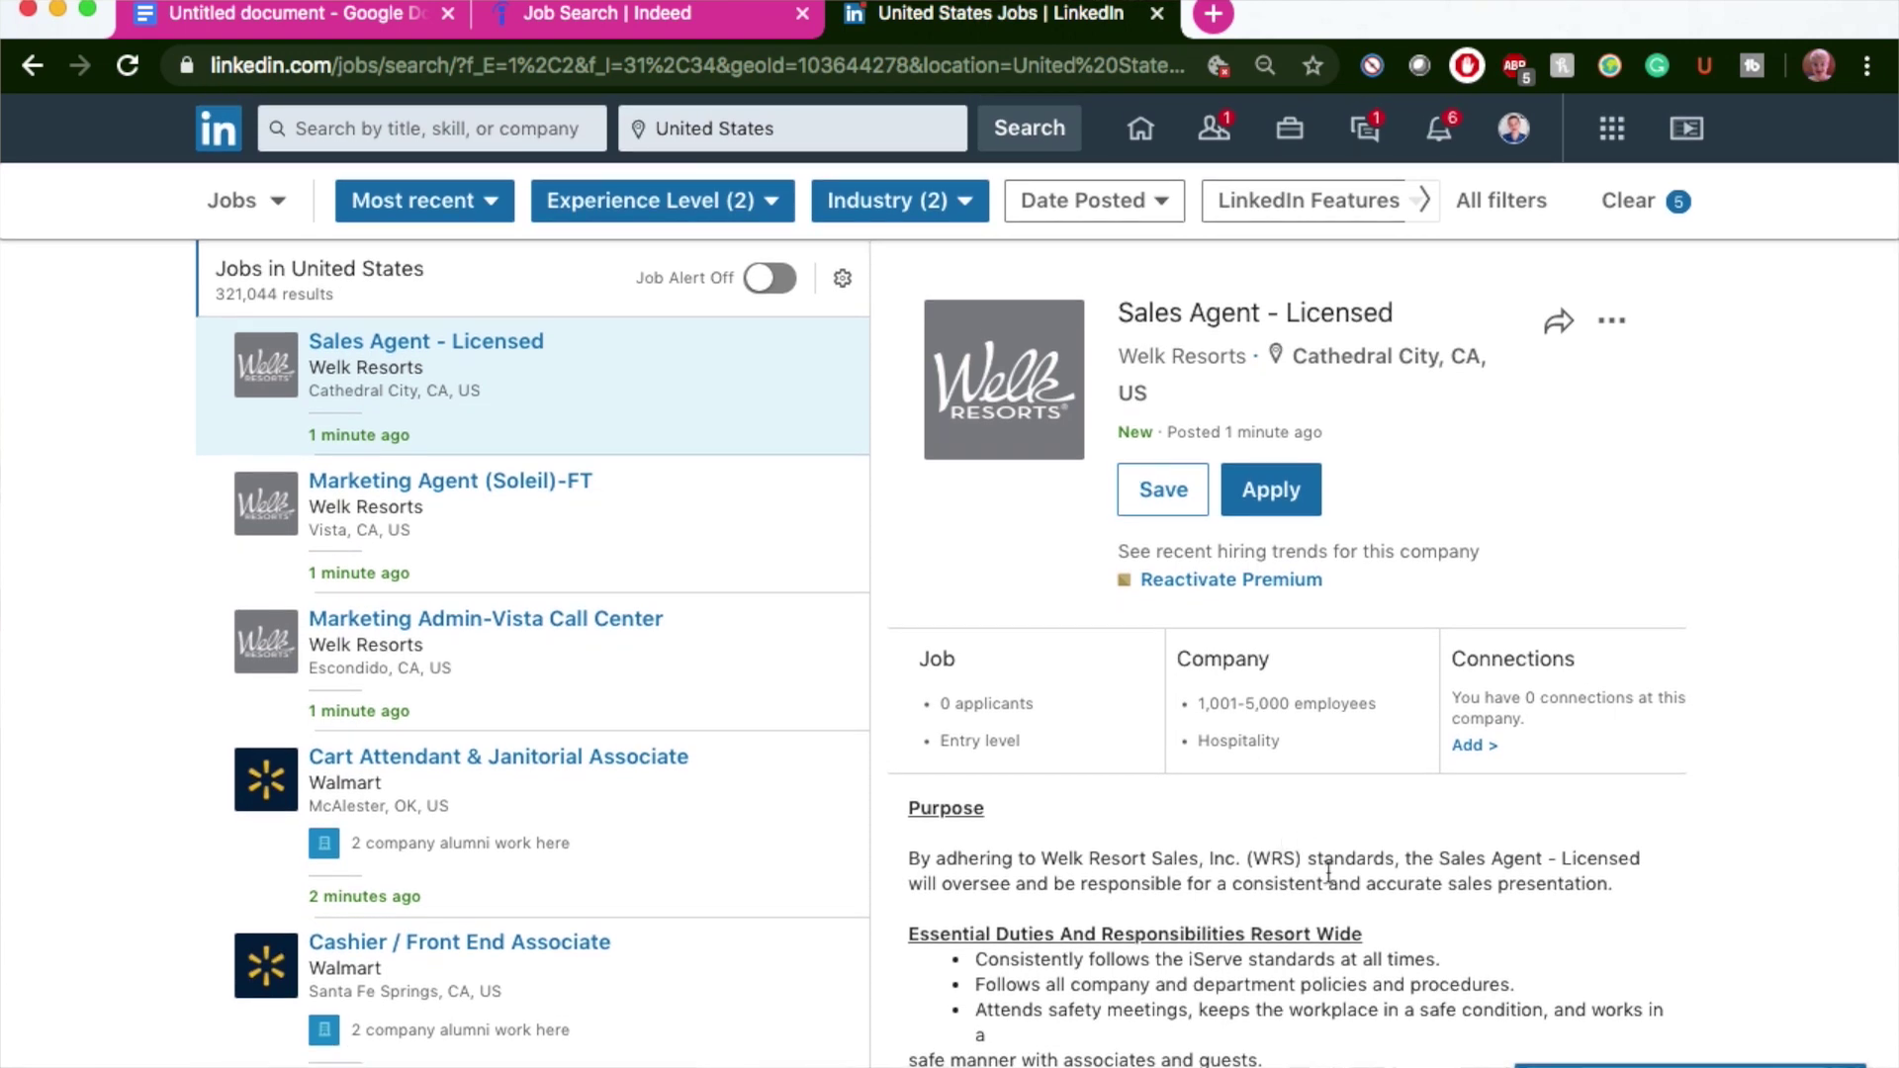
scroll(1328, 870, "down", 3)
scroll(1328, 870, "down", 1)
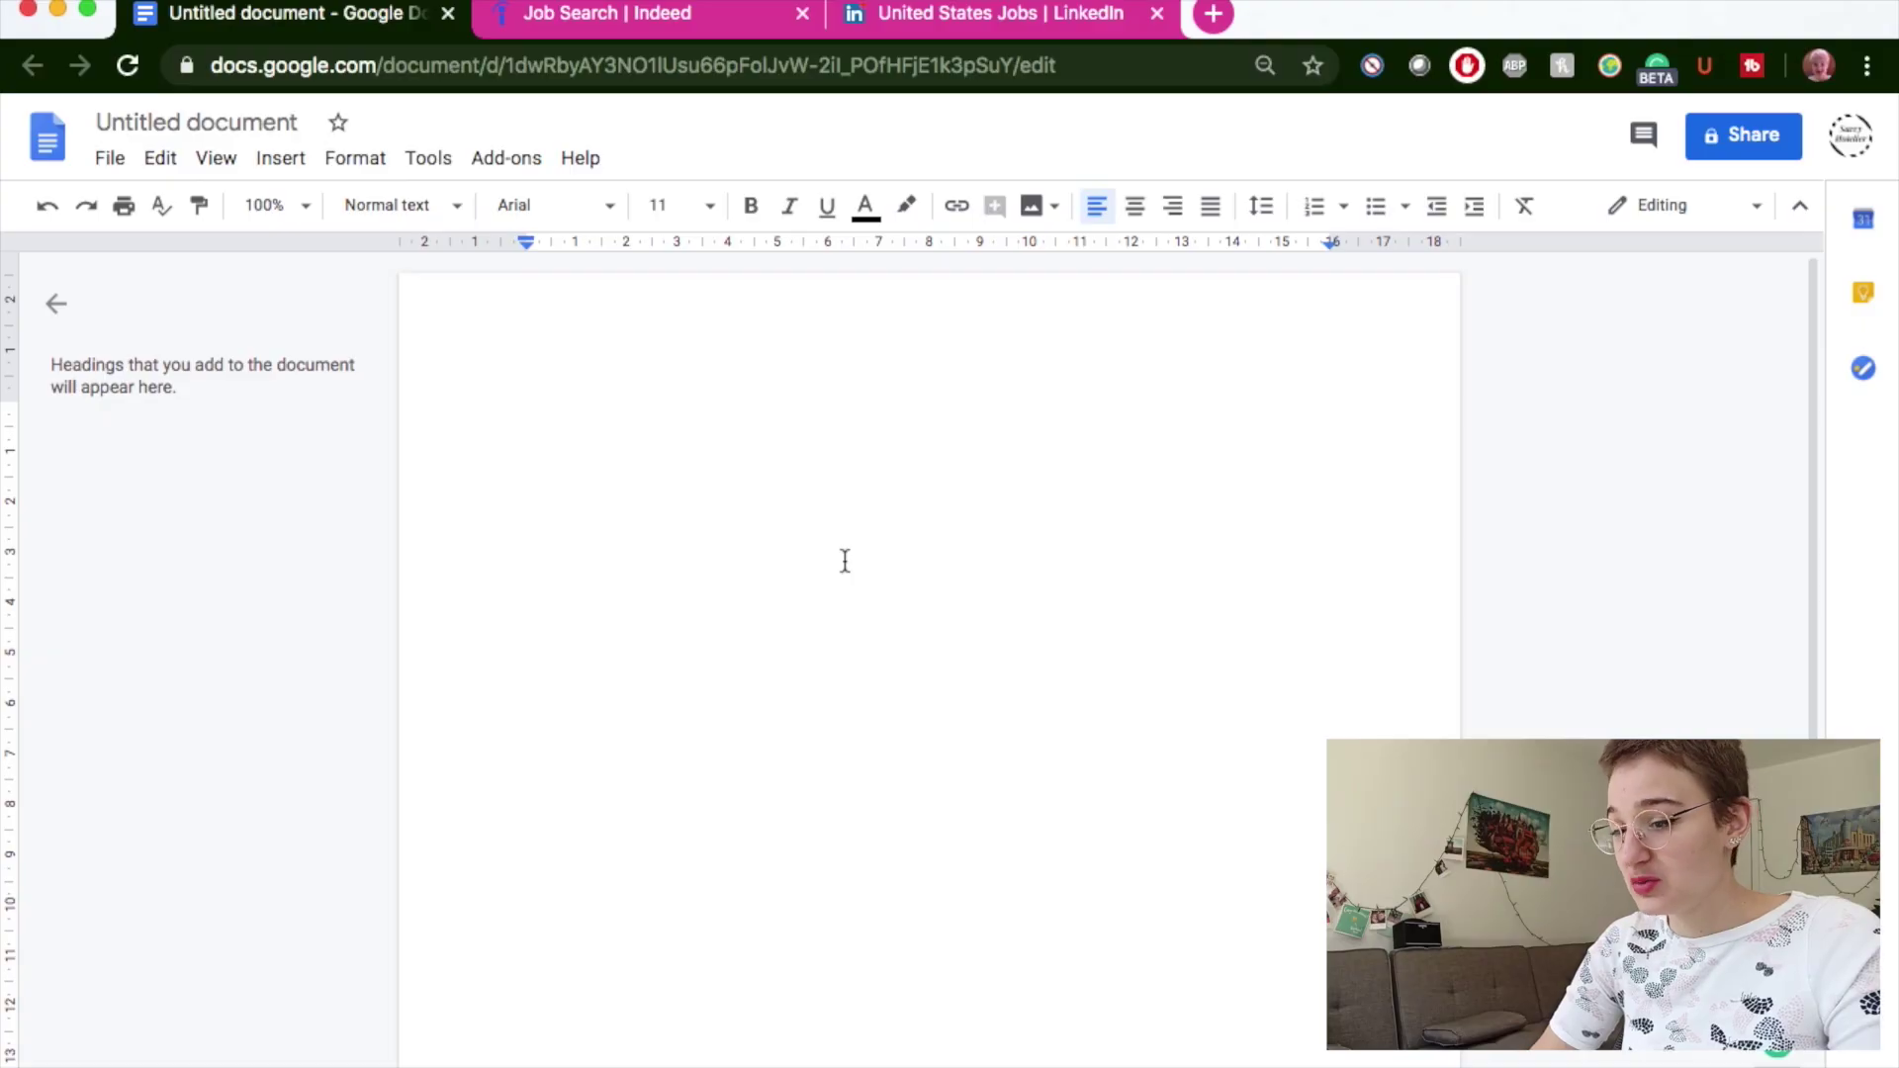
Paste the description, then the title, Welk Resorts, Cathedral City and job link above it
key("super+v")
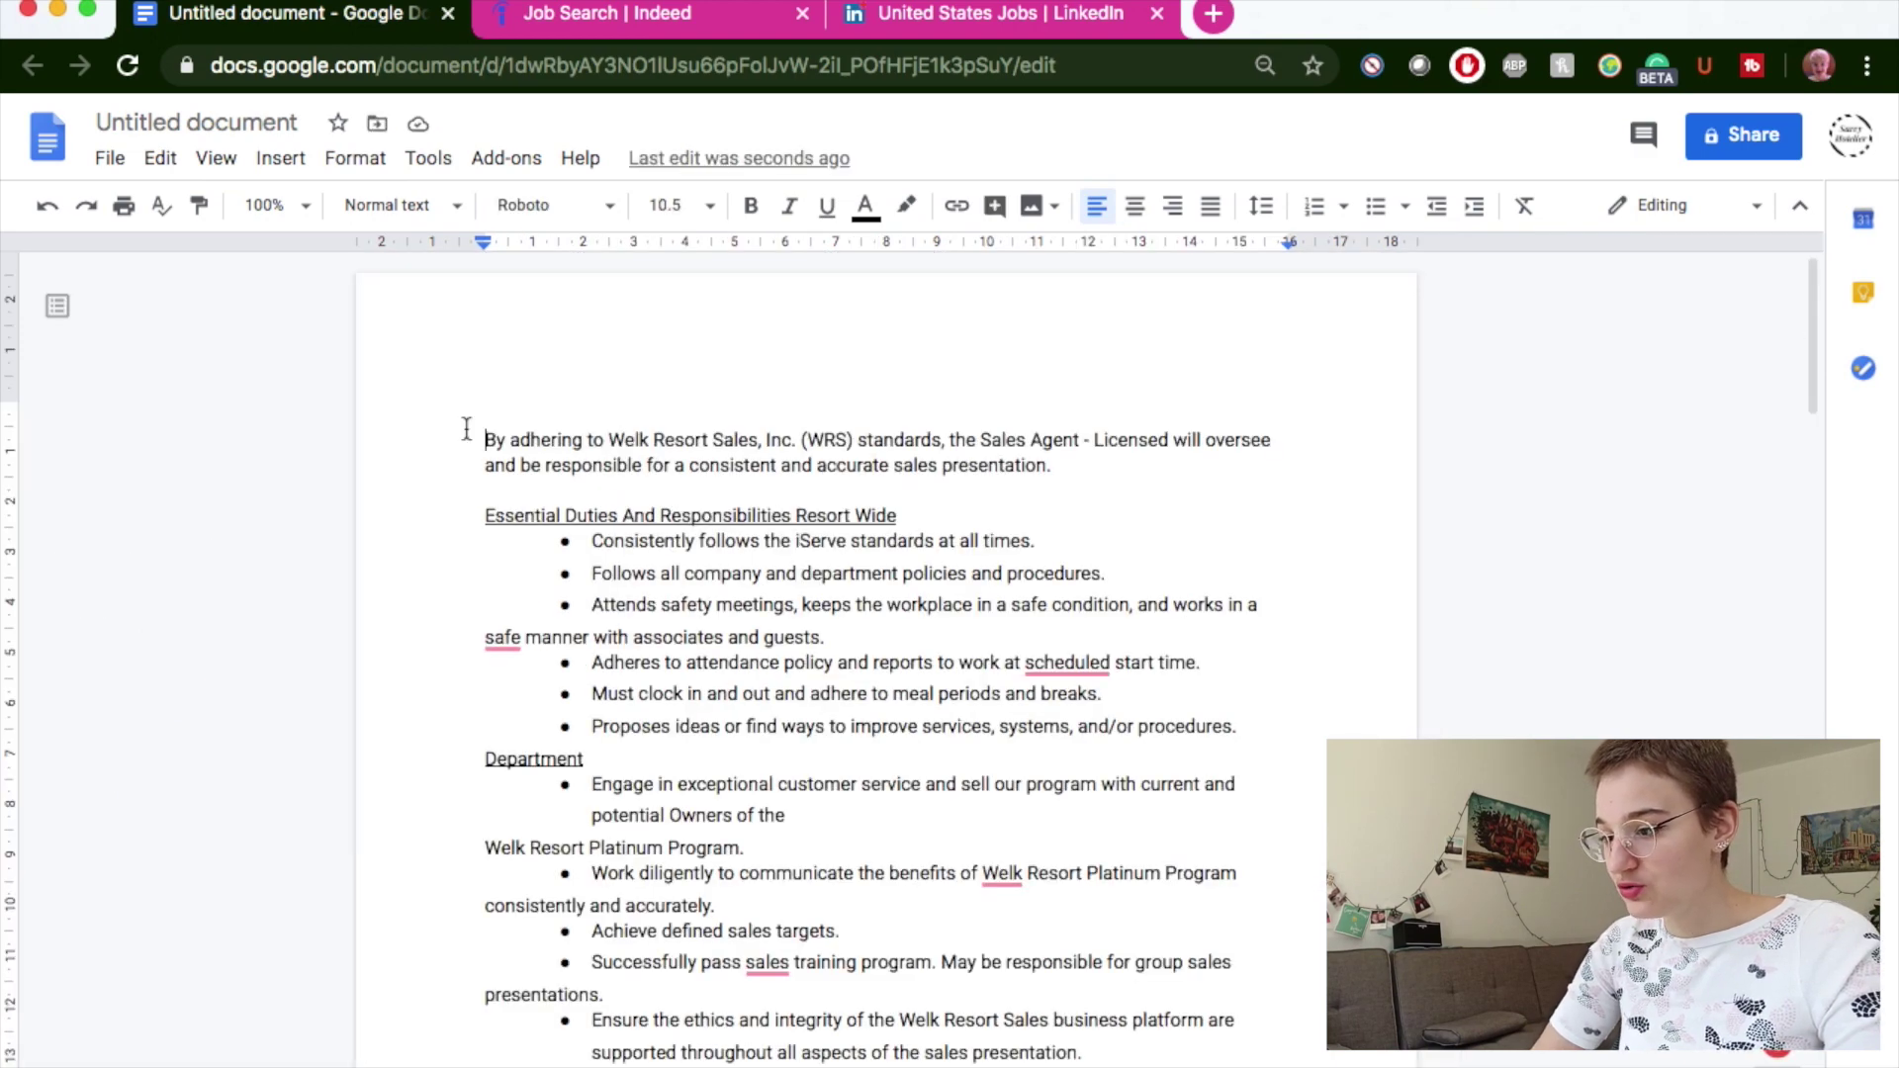
key("super+v")
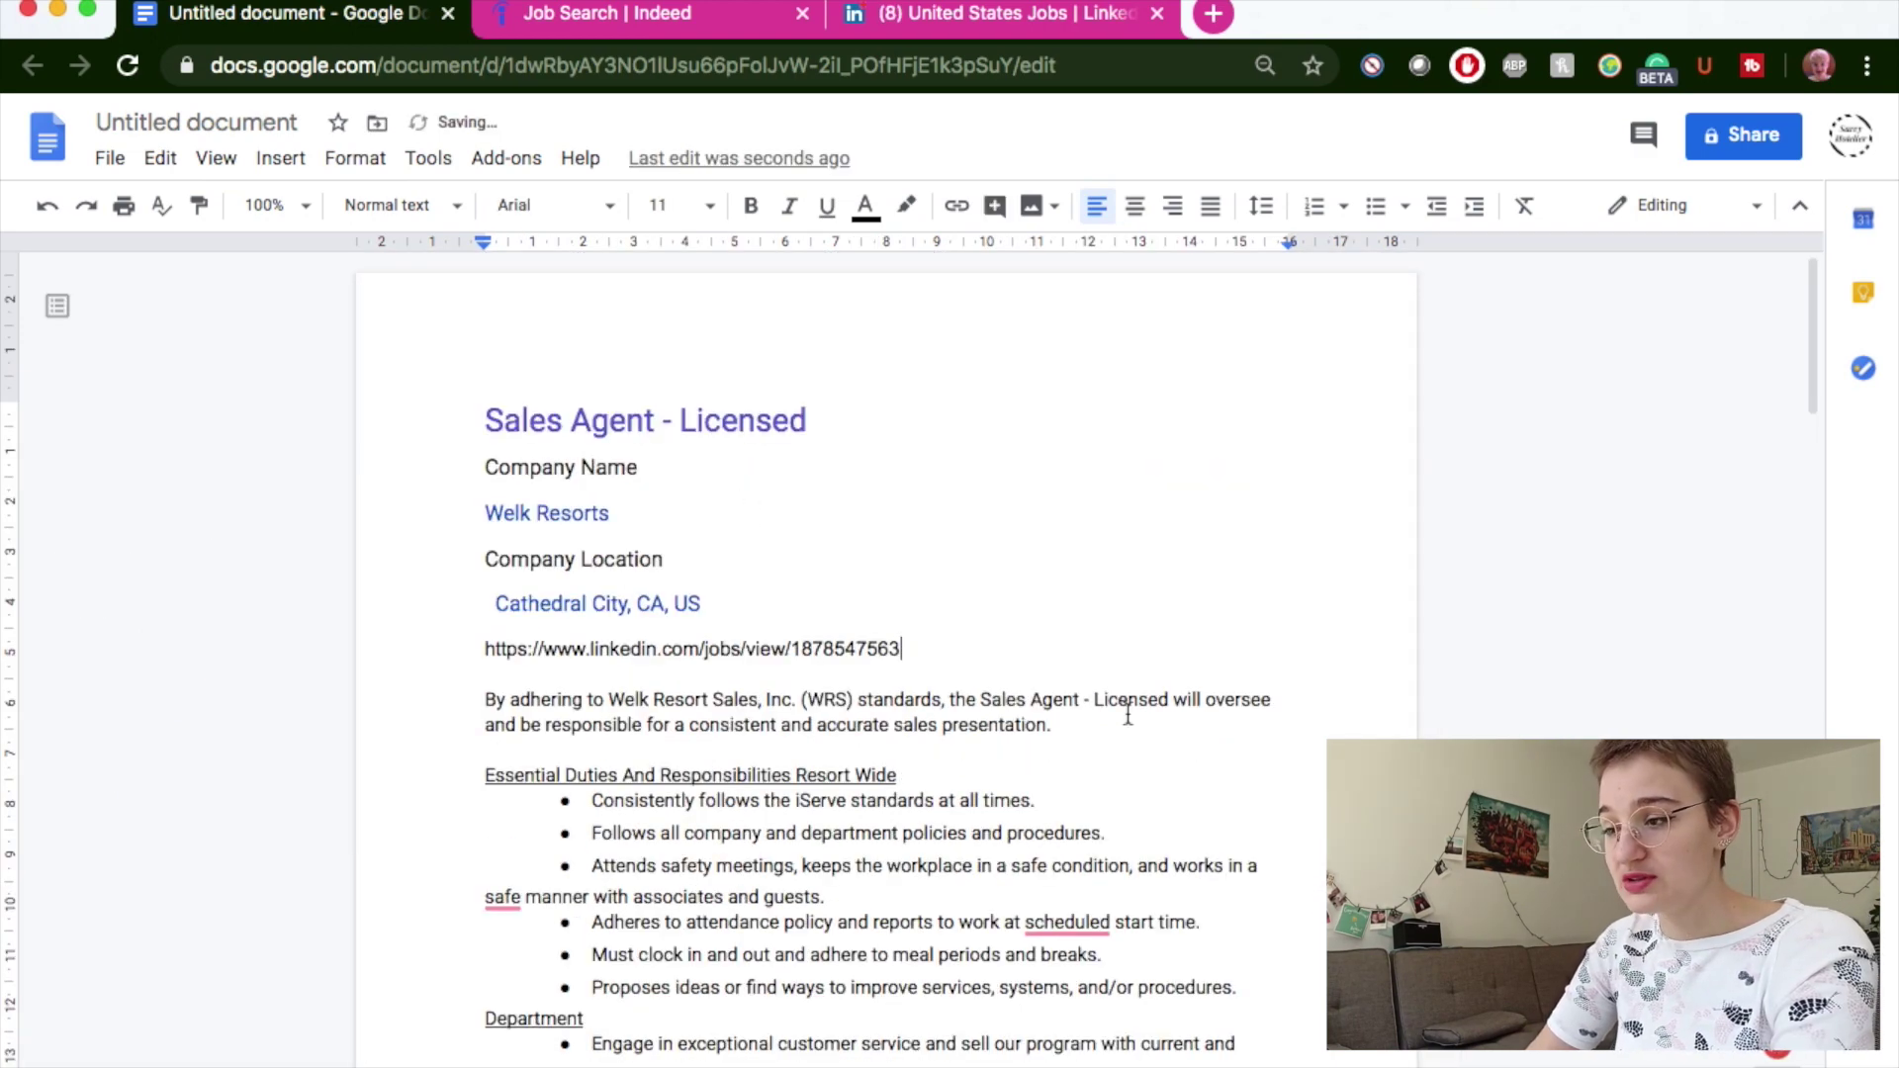
scroll(1128, 714, "down", 20)
scroll(1128, 714, "up", 20)
scroll(1128, 712, "down", 5)
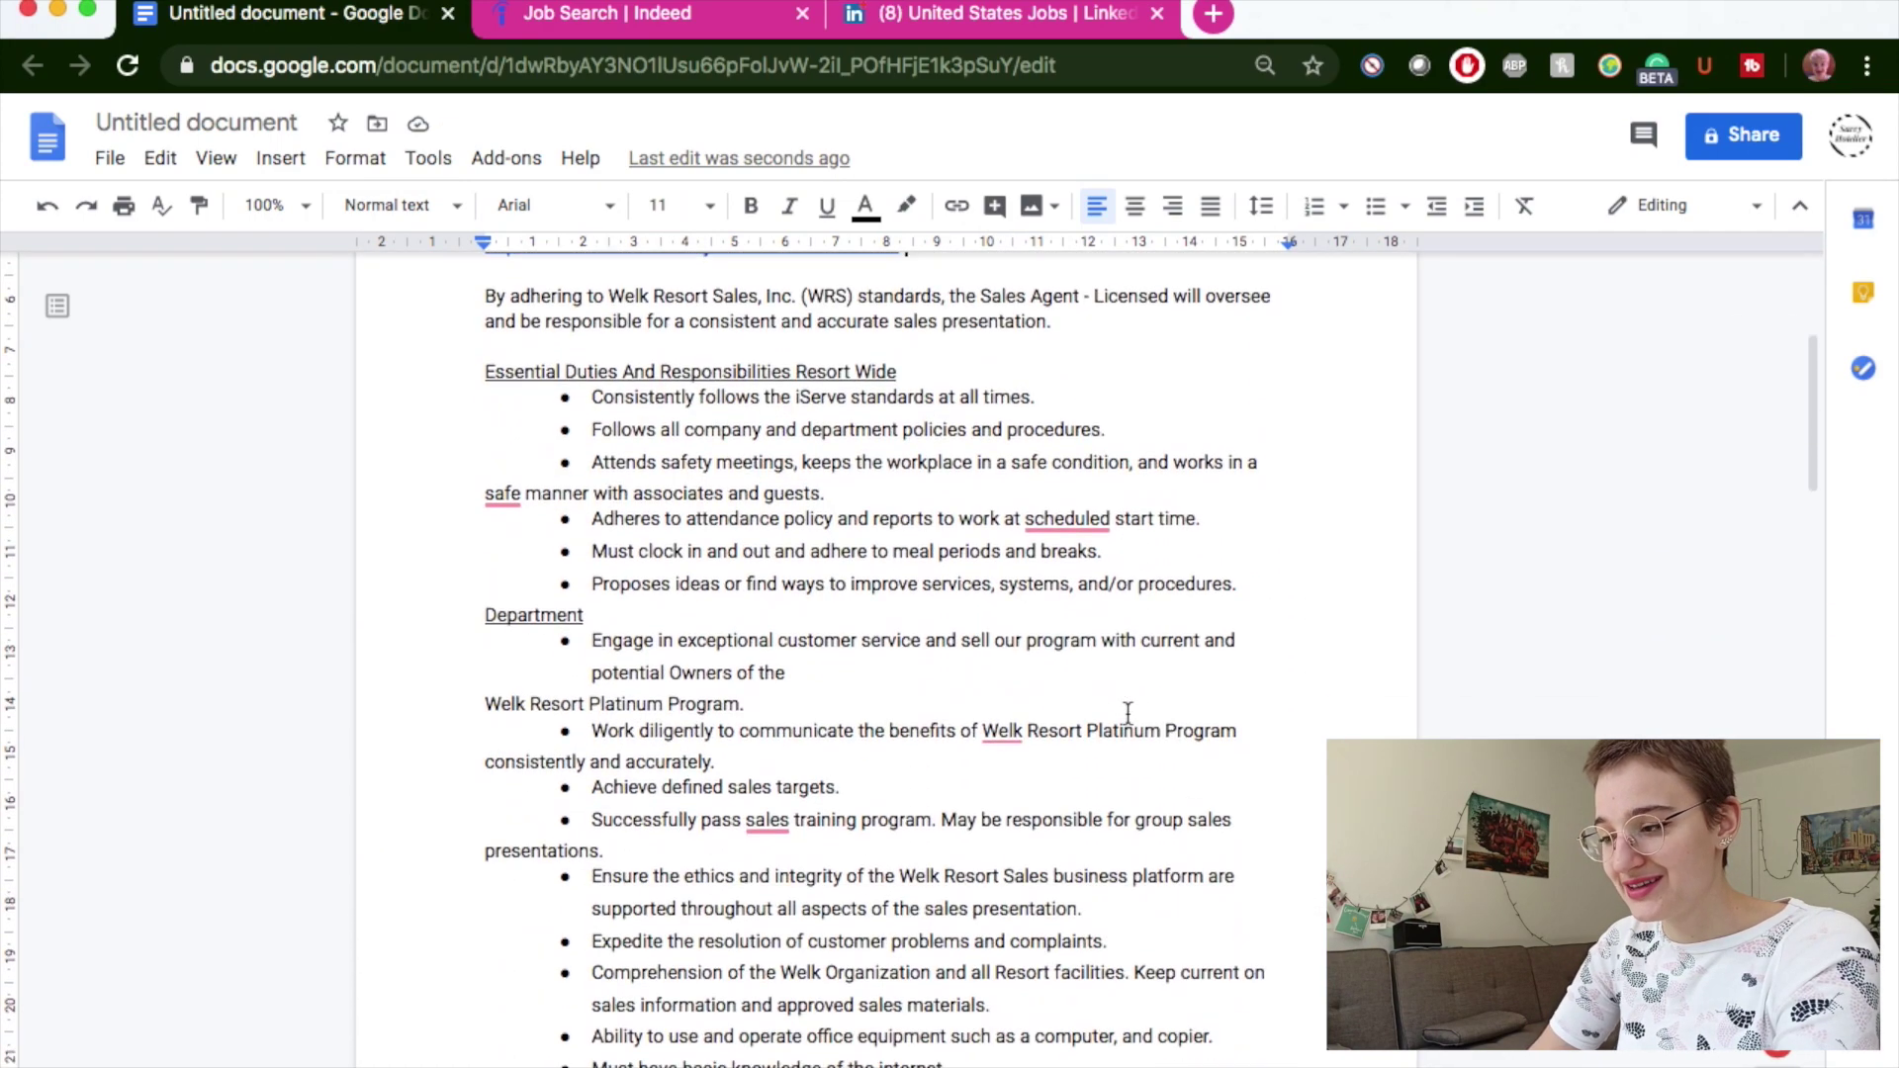
scroll(1128, 712, "up", 2)
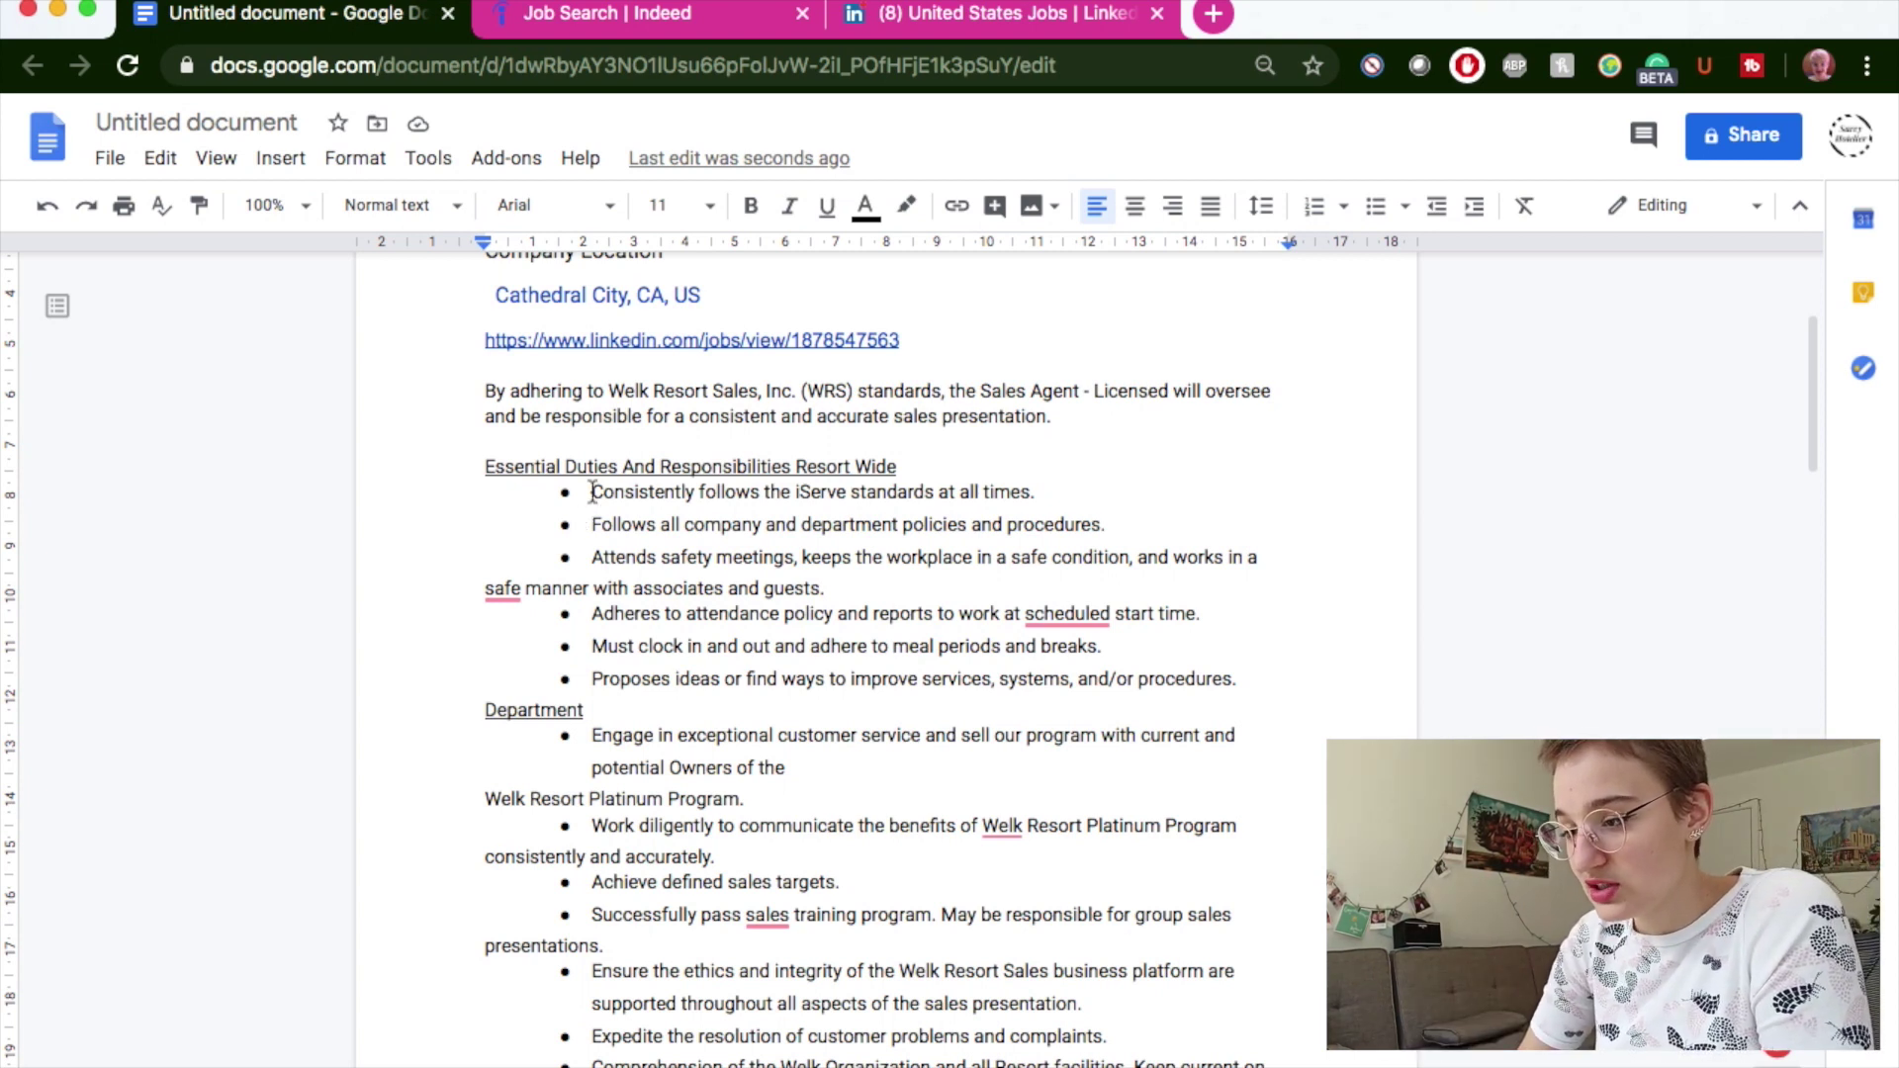
Highlight the iServe standards and 'Proposes ideas or find ways to improve' phrases yellow
left_click(764, 557)
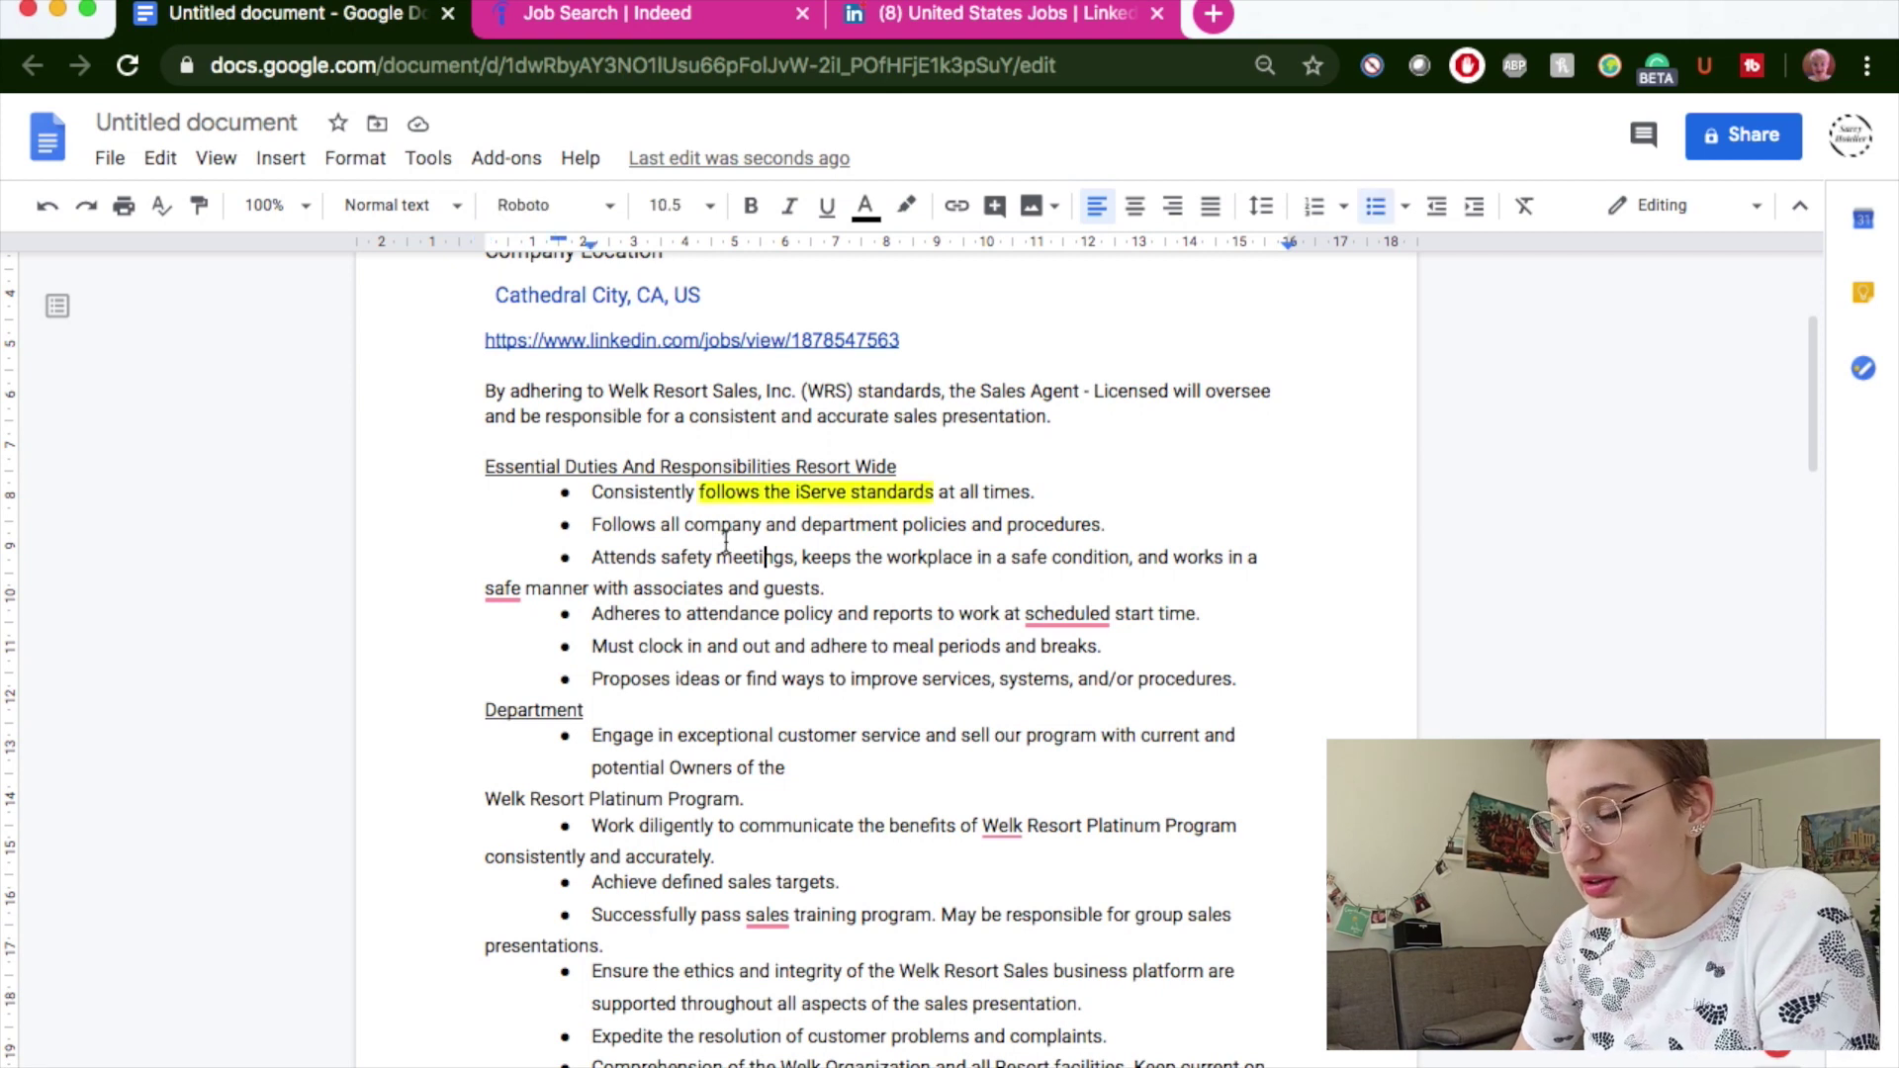
left_click_drag(1098, 646, 686, 646)
left_click_drag(586, 679, 921, 689)
left_click(906, 205)
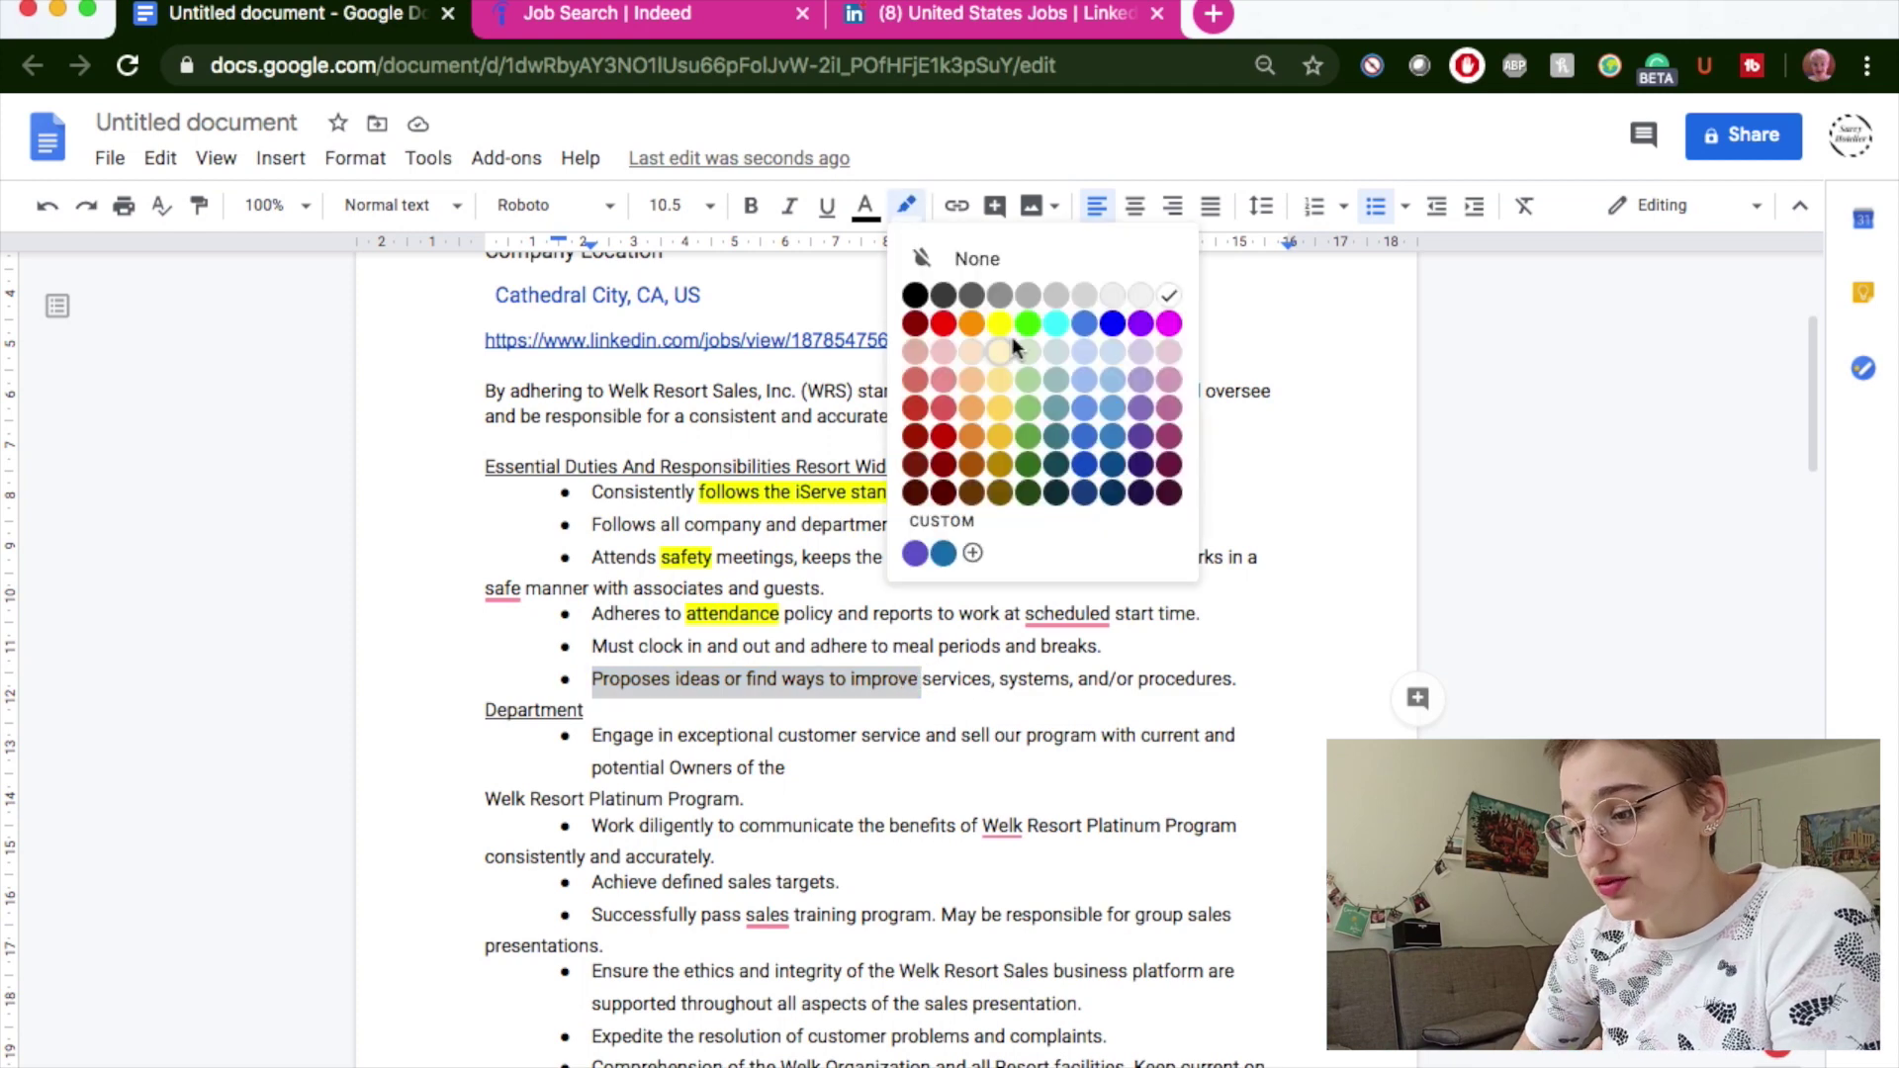
left_click(1006, 336)
left_click(1041, 802)
scroll(783, 593, "down", 2)
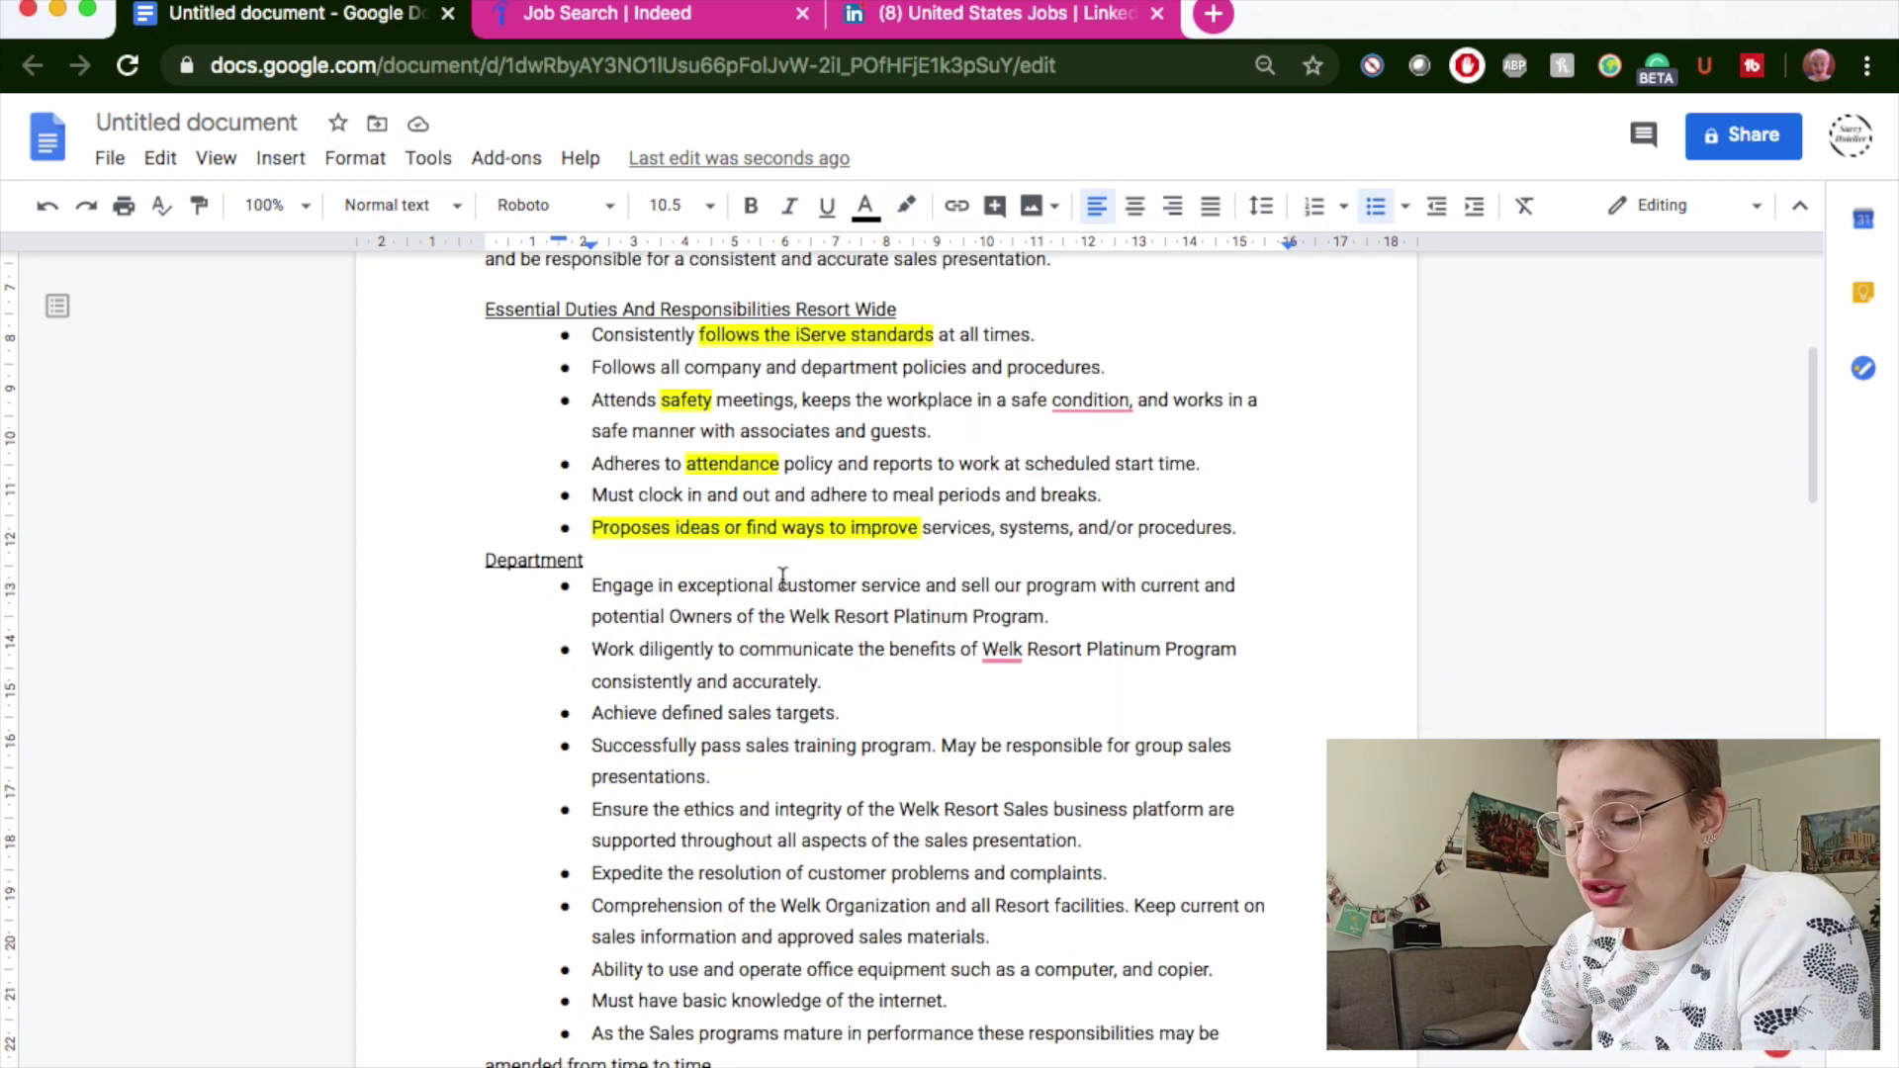
Highlight 'customer service' and the selling to current and potential Owners phrase yellow
left_click_drag(782, 578, 924, 590)
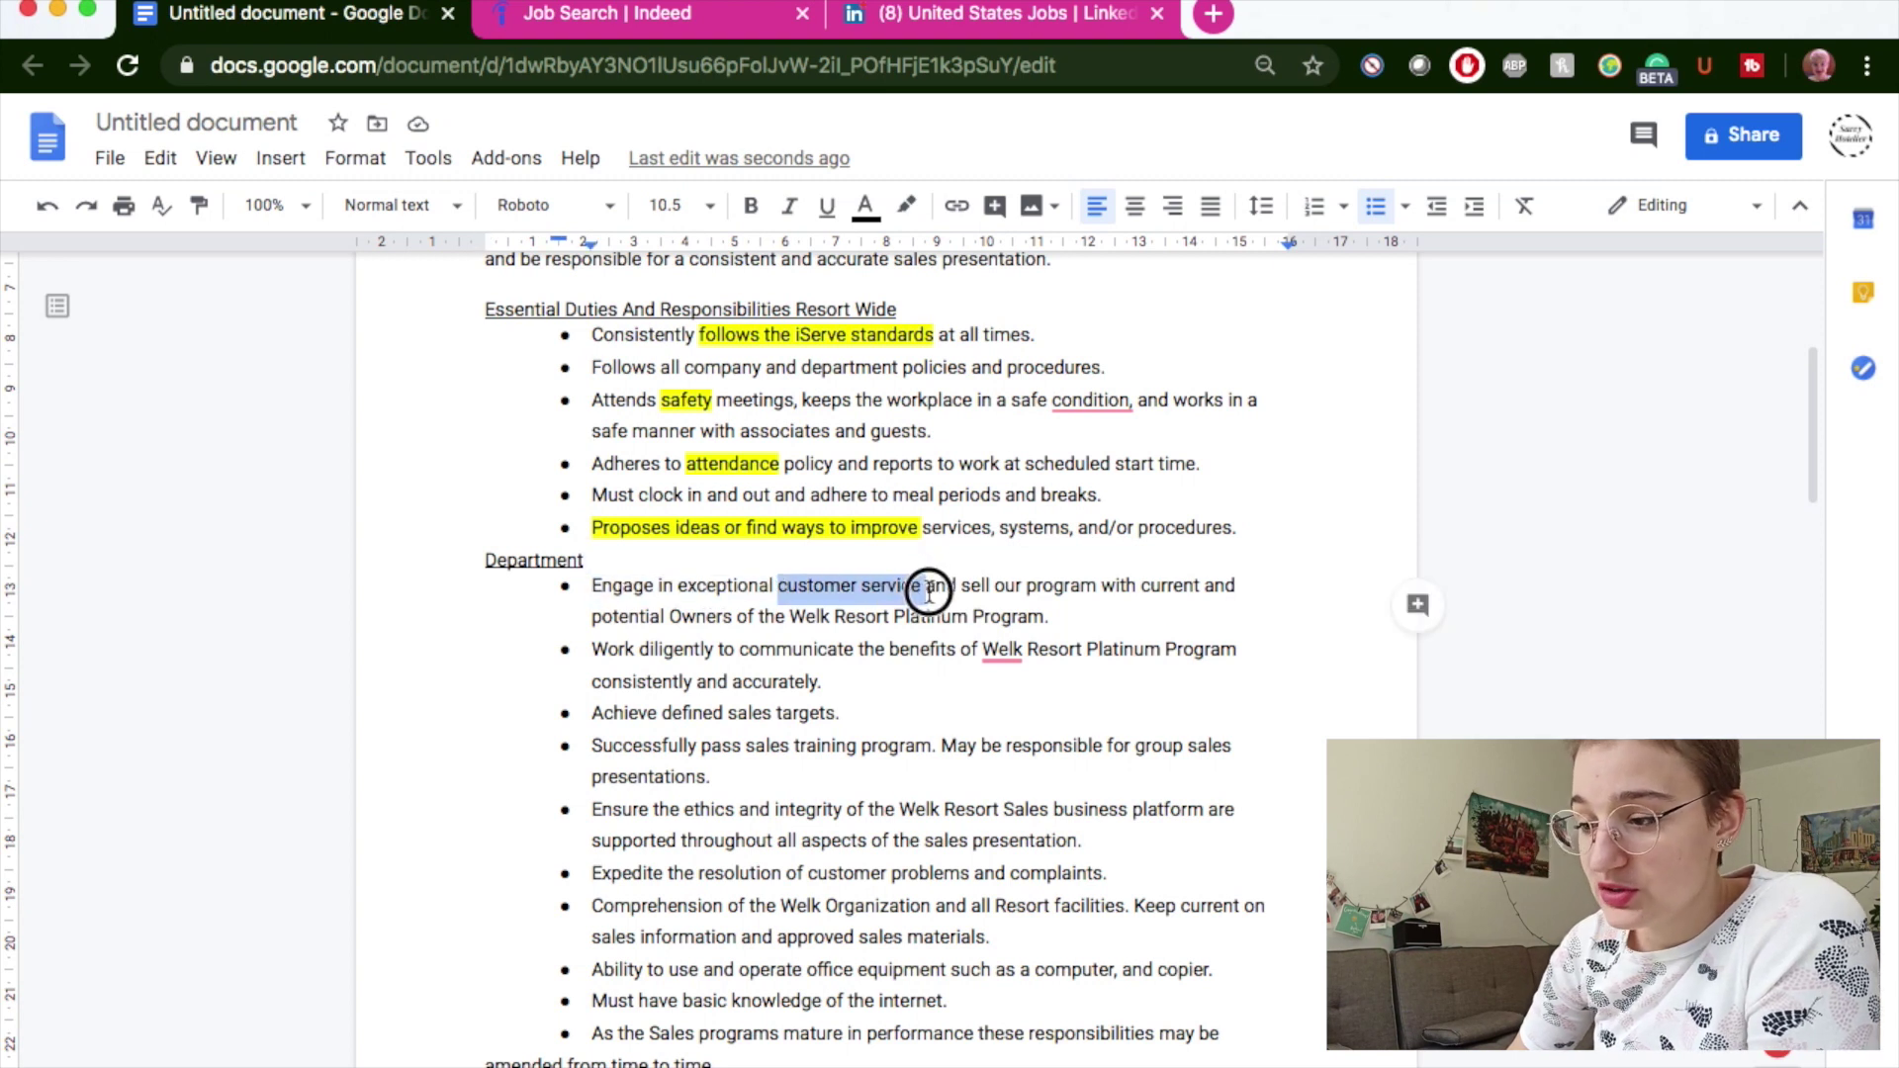
key("ctrl+alt+h")
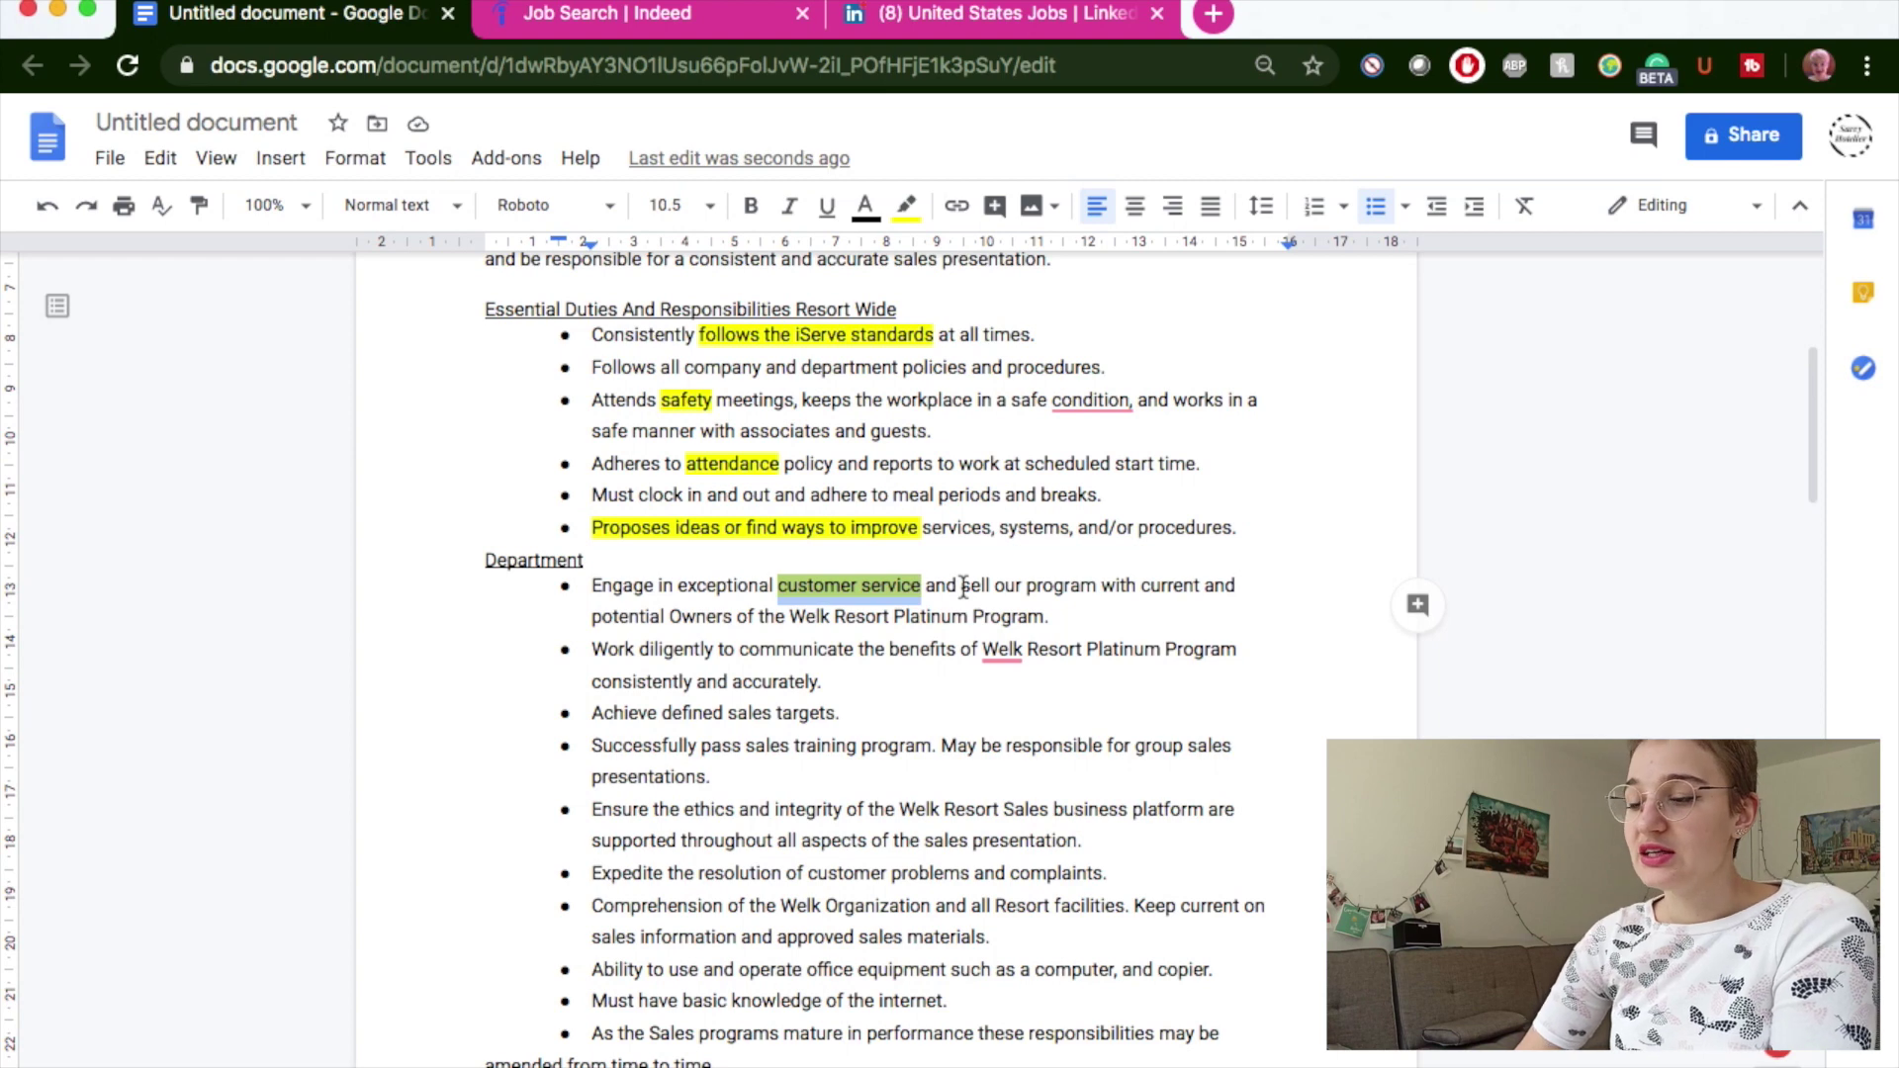
left_click_drag(944, 585, 732, 616)
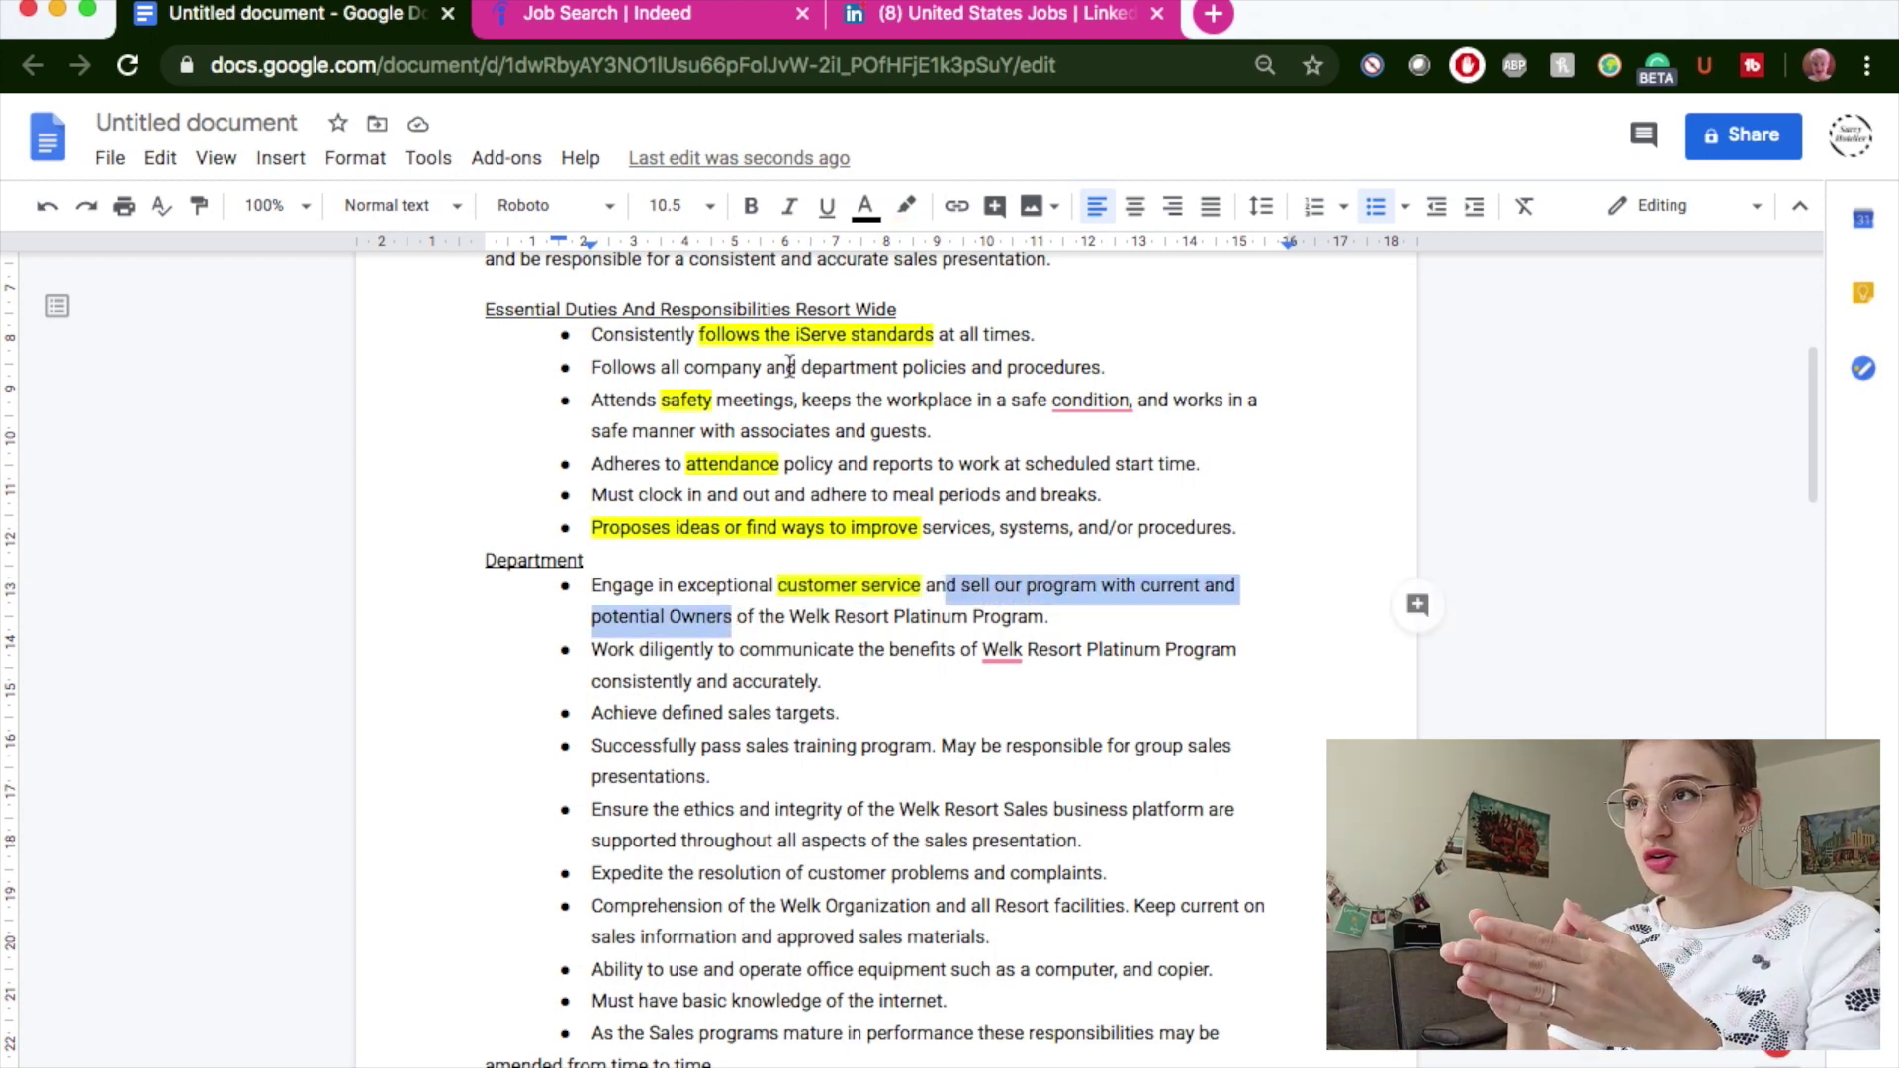
left_click(907, 205)
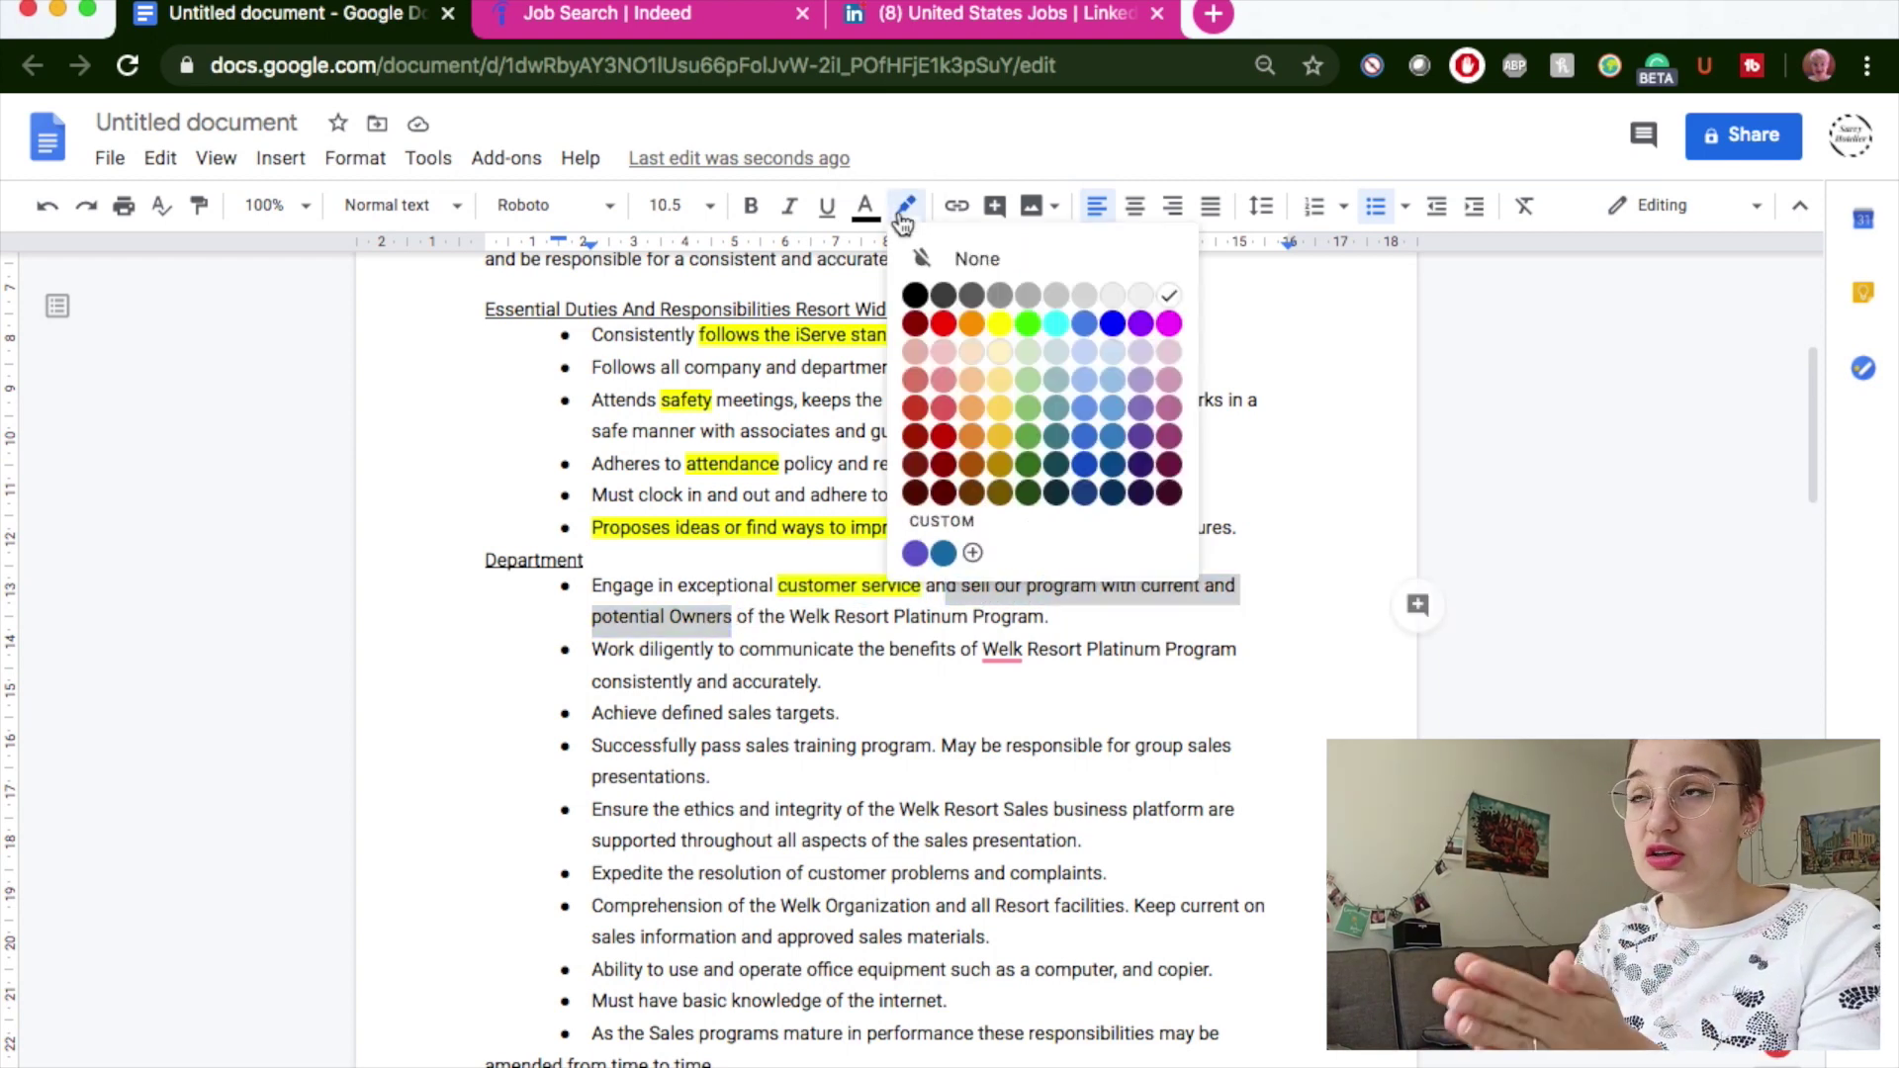
left_click(1005, 329)
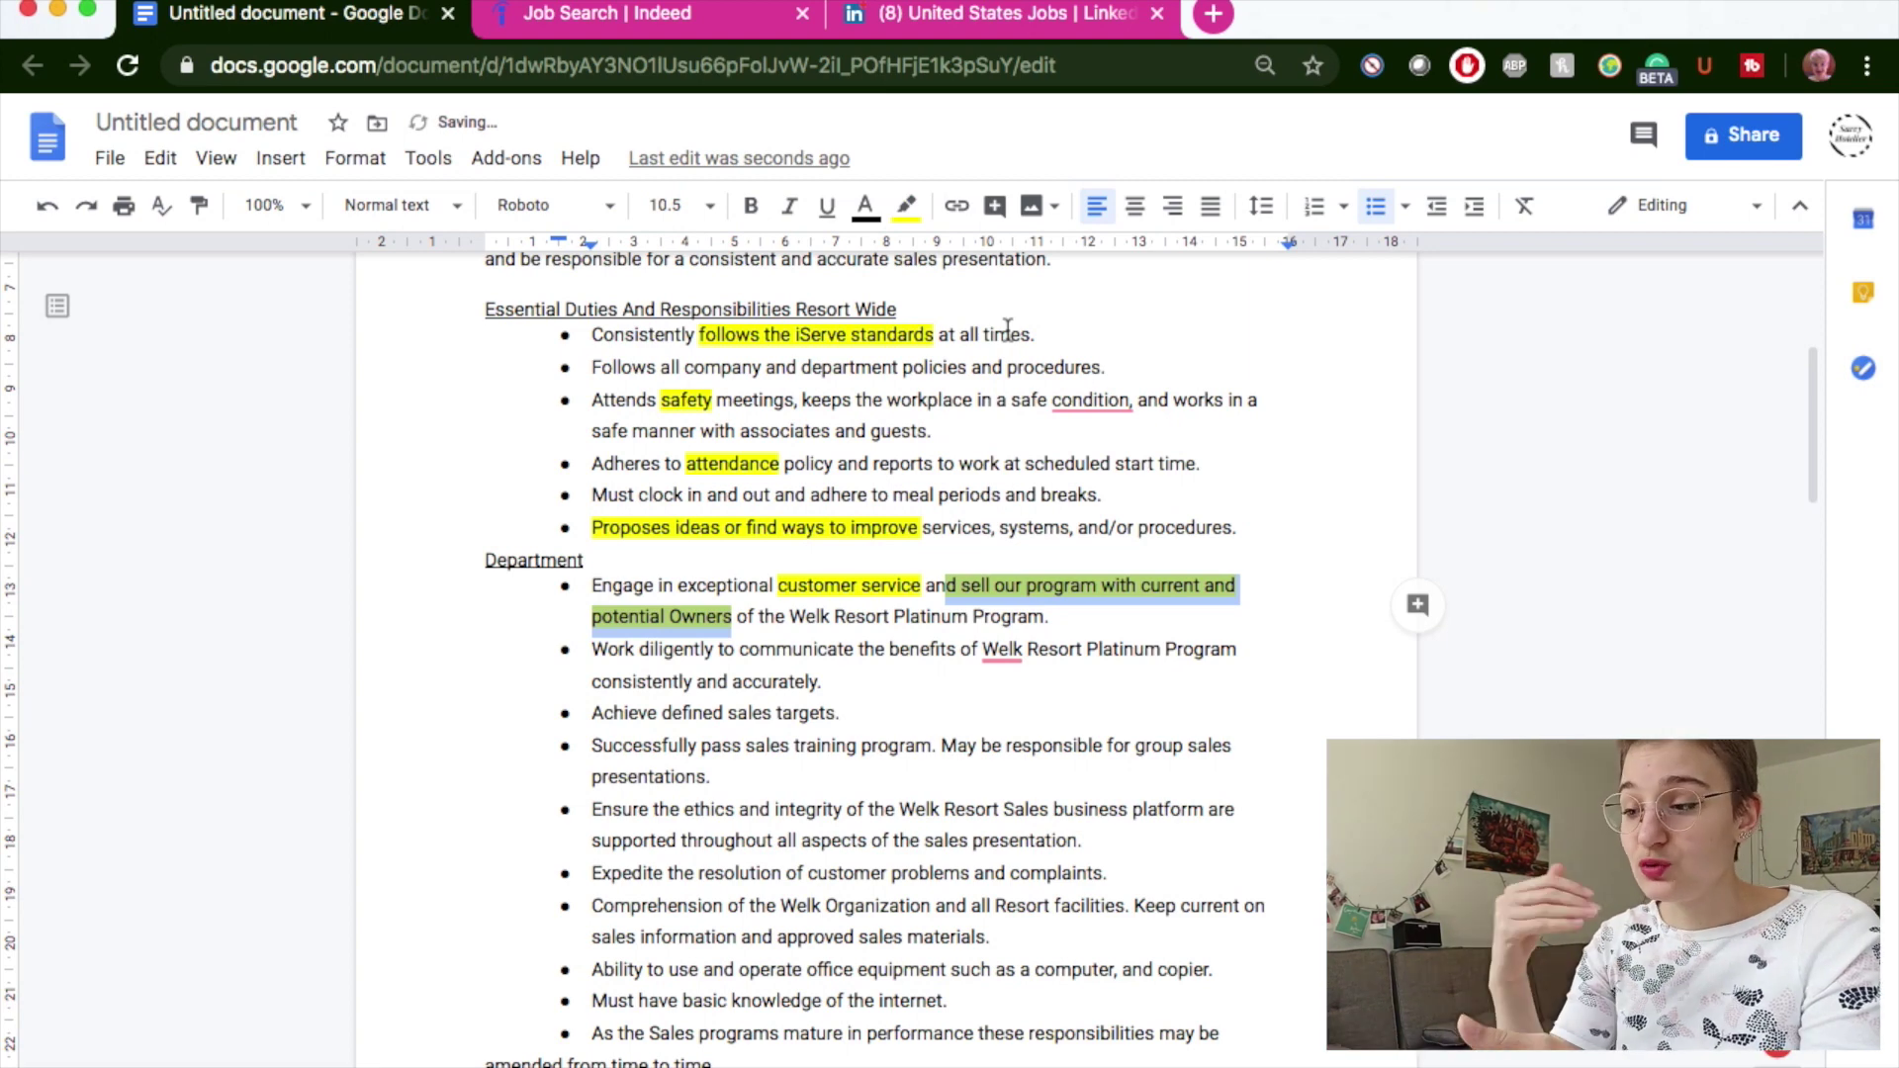
scroll(1005, 327, "up", 5)
scroll(1004, 326, "down", 7)
Highlight 'diligently', 'consistently and accurately', sales targets and training phrases yellow
left_click_drag(639, 450, 953, 453)
left_click_drag(591, 482, 846, 515)
left_click(836, 519)
left_click(906, 205)
left_click(1005, 329)
scroll(955, 802, "down", 2)
Highlight presentations, 'ethics and integrity' and 'aspects of the sales presentation' yellow
left_click(906, 205)
left_click(1004, 329)
left_click(906, 204)
left_click(1005, 329)
left_click_drag(1077, 545, 801, 545)
left_click(906, 205)
left_click(1005, 329)
left_click(679, 736)
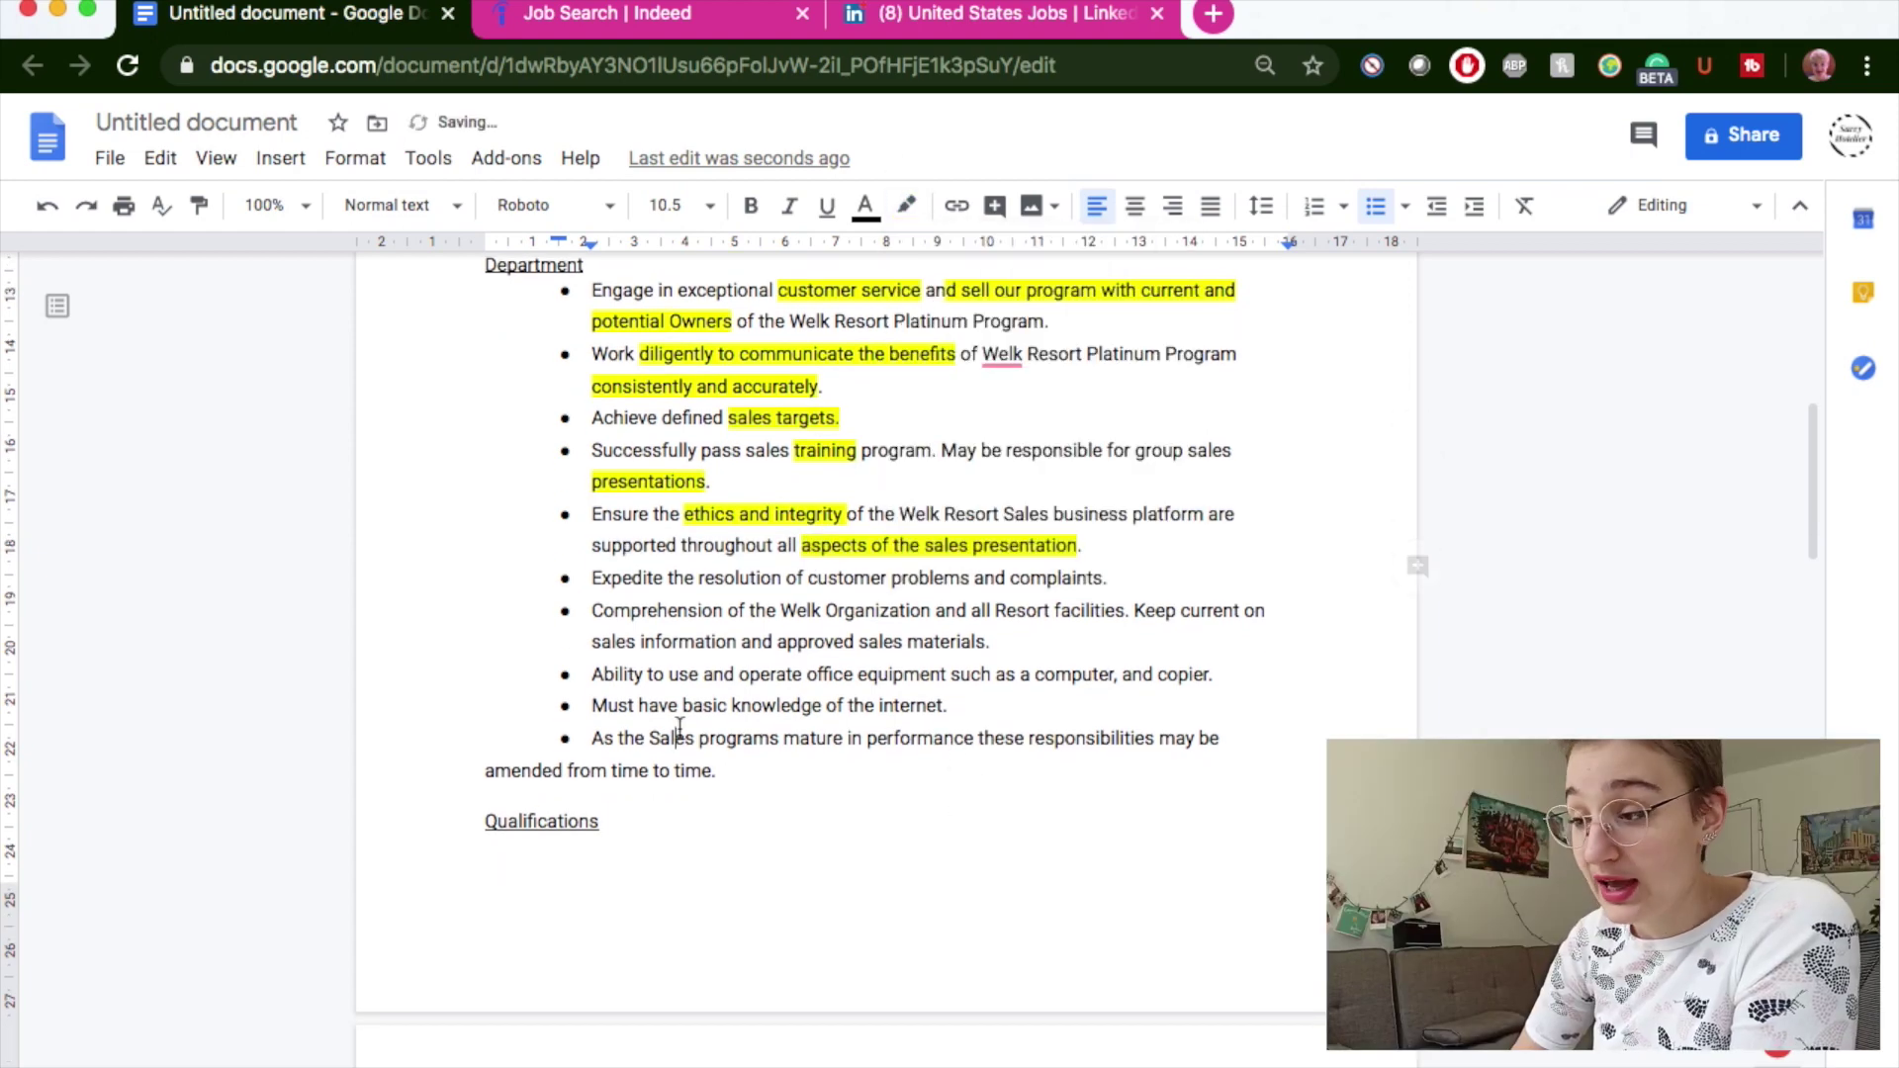
Highlight the complaint-resolution phrase yellow
scroll(679, 731, "down", 2)
left_click_drag(1104, 481, 700, 481)
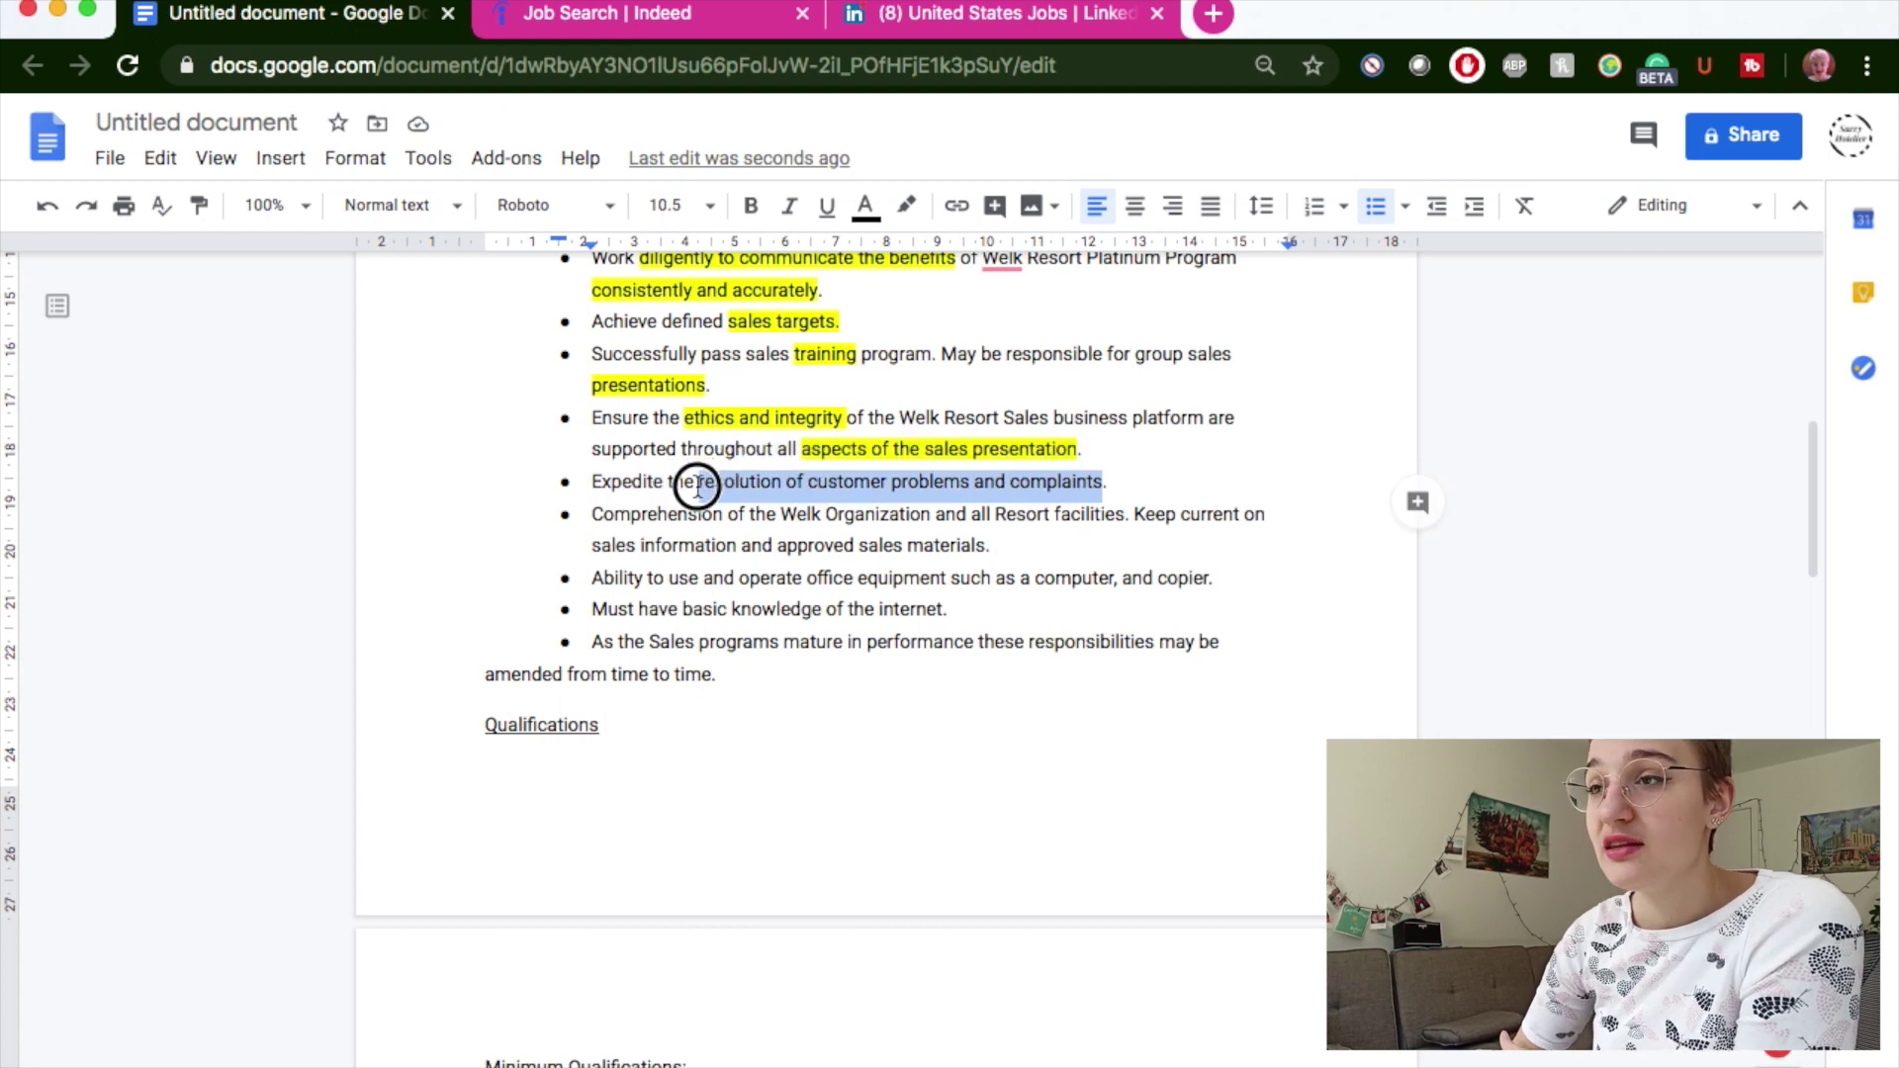
left_click(909, 208)
left_click(995, 326)
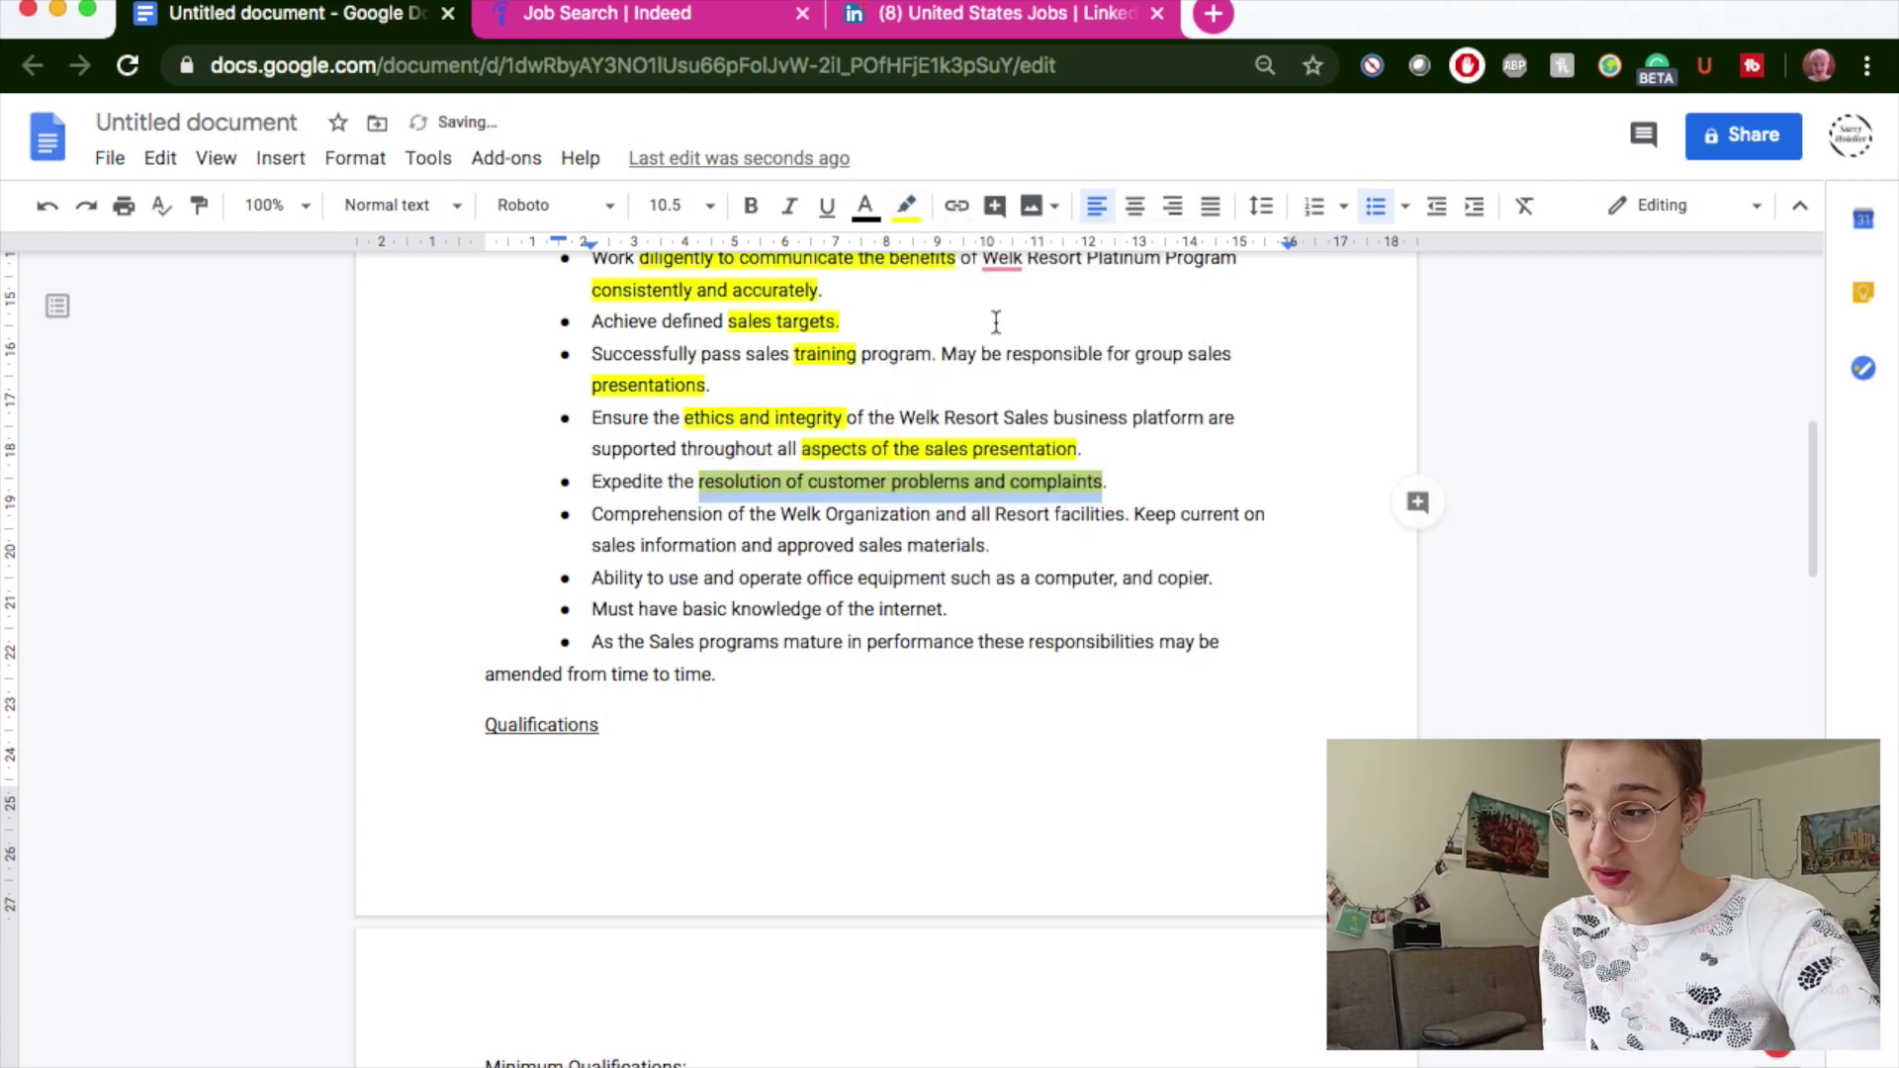
left_click(1153, 481)
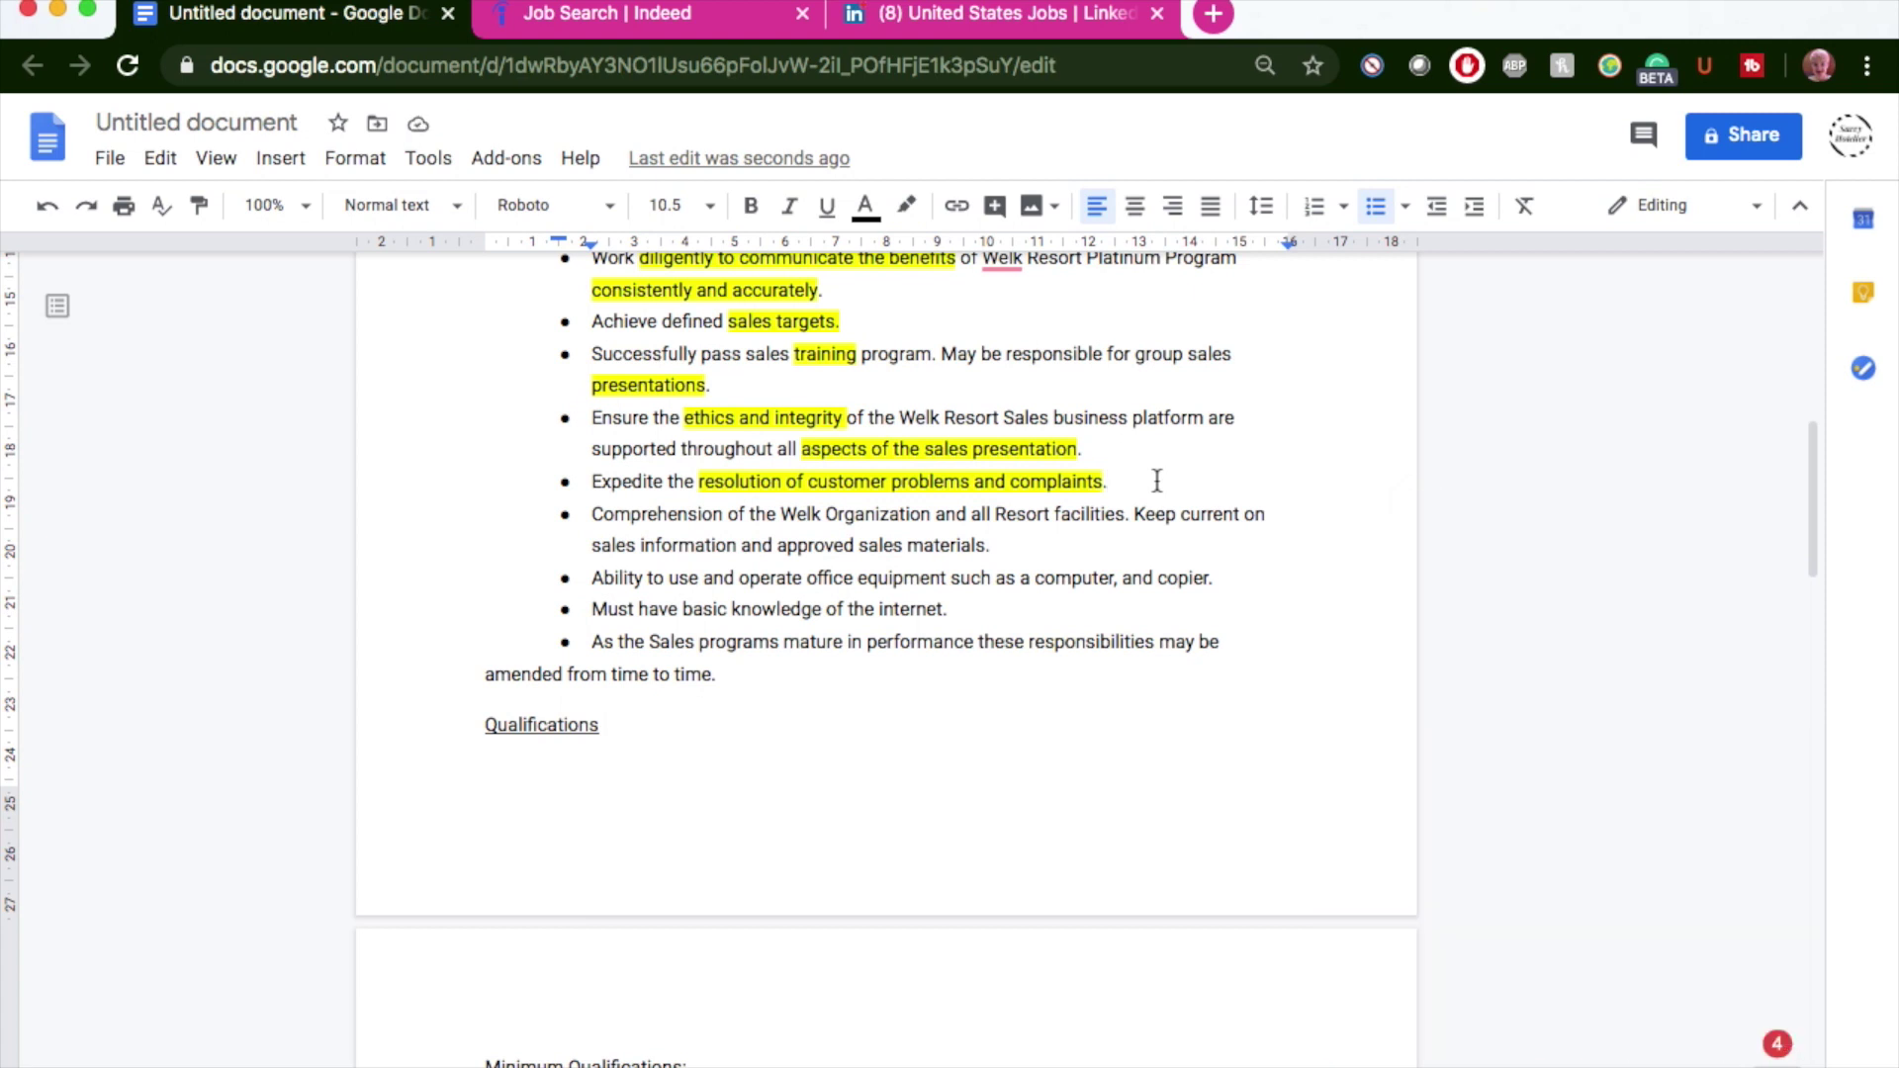
Highlight the Keep current sentence and 'operate office equipment' yellow
scroll(1155, 482, "down", 2)
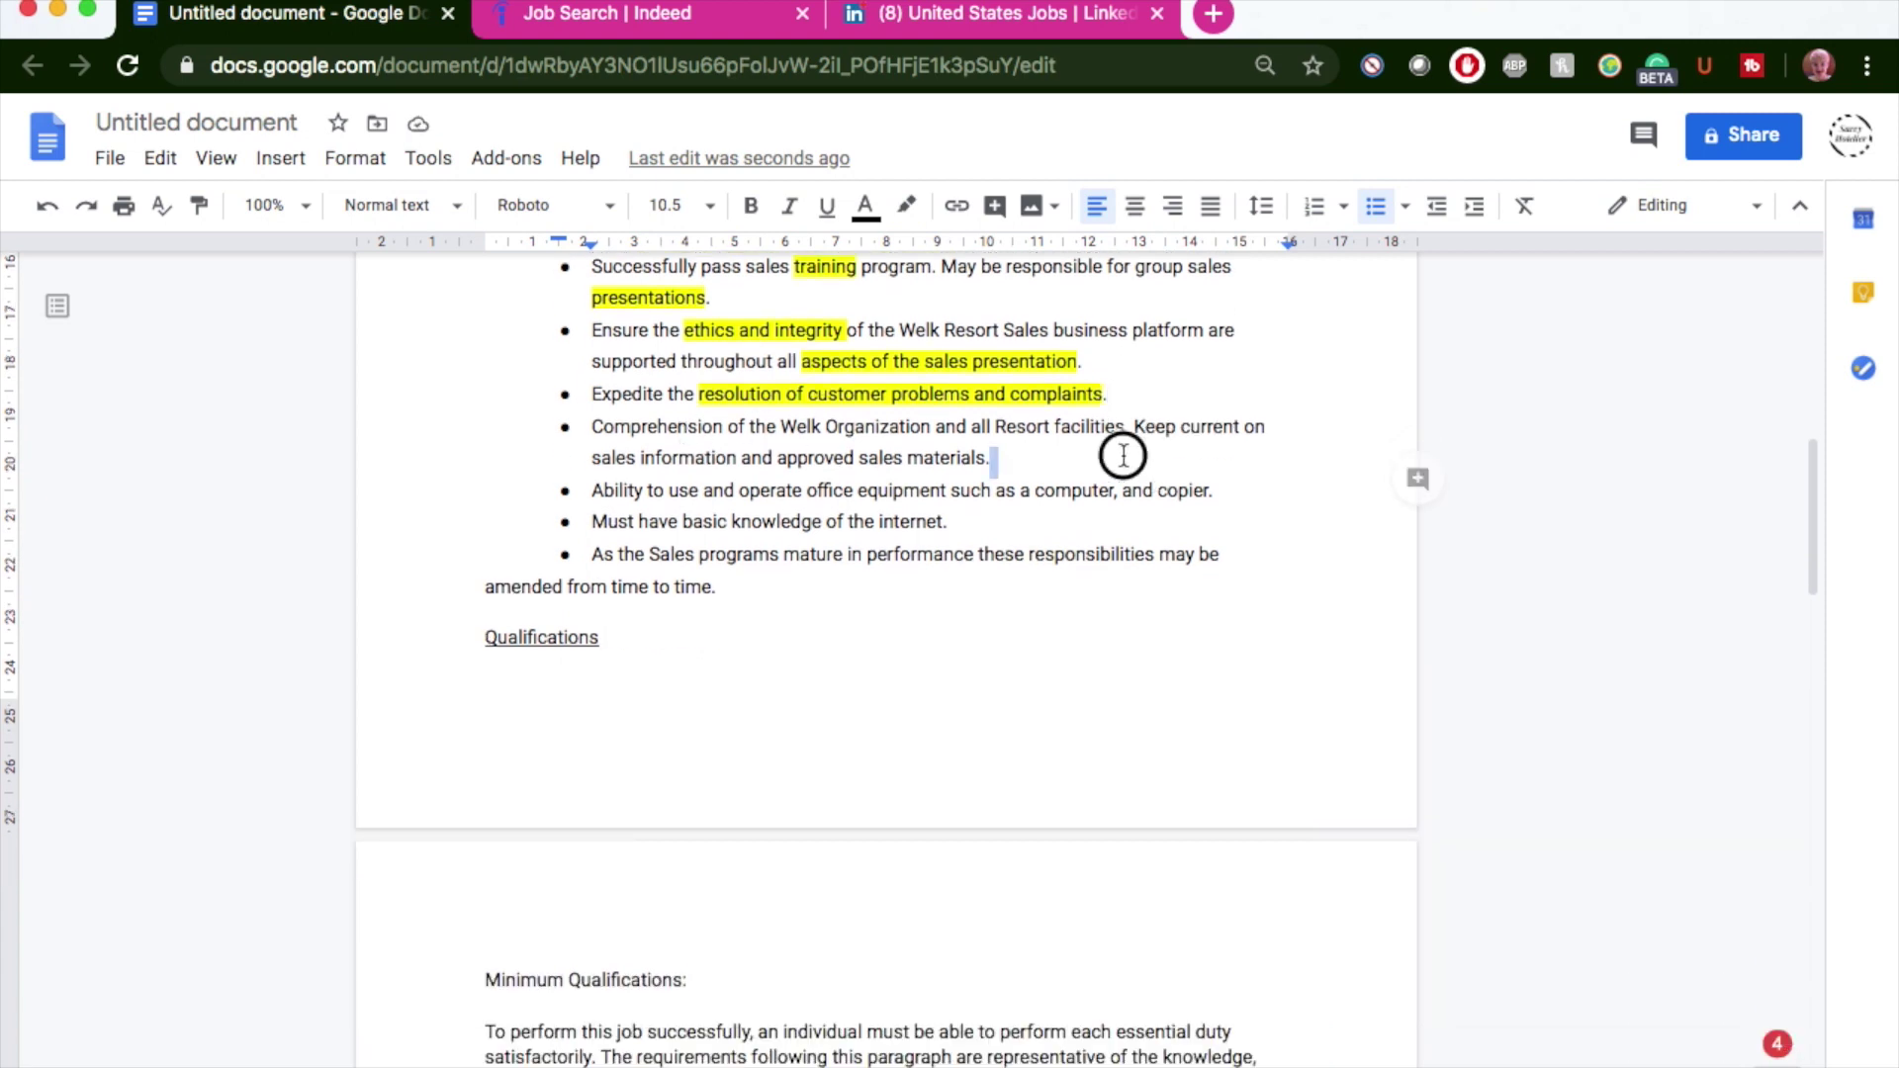
left_click_drag(1021, 458, 1134, 427)
double_click(1087, 427)
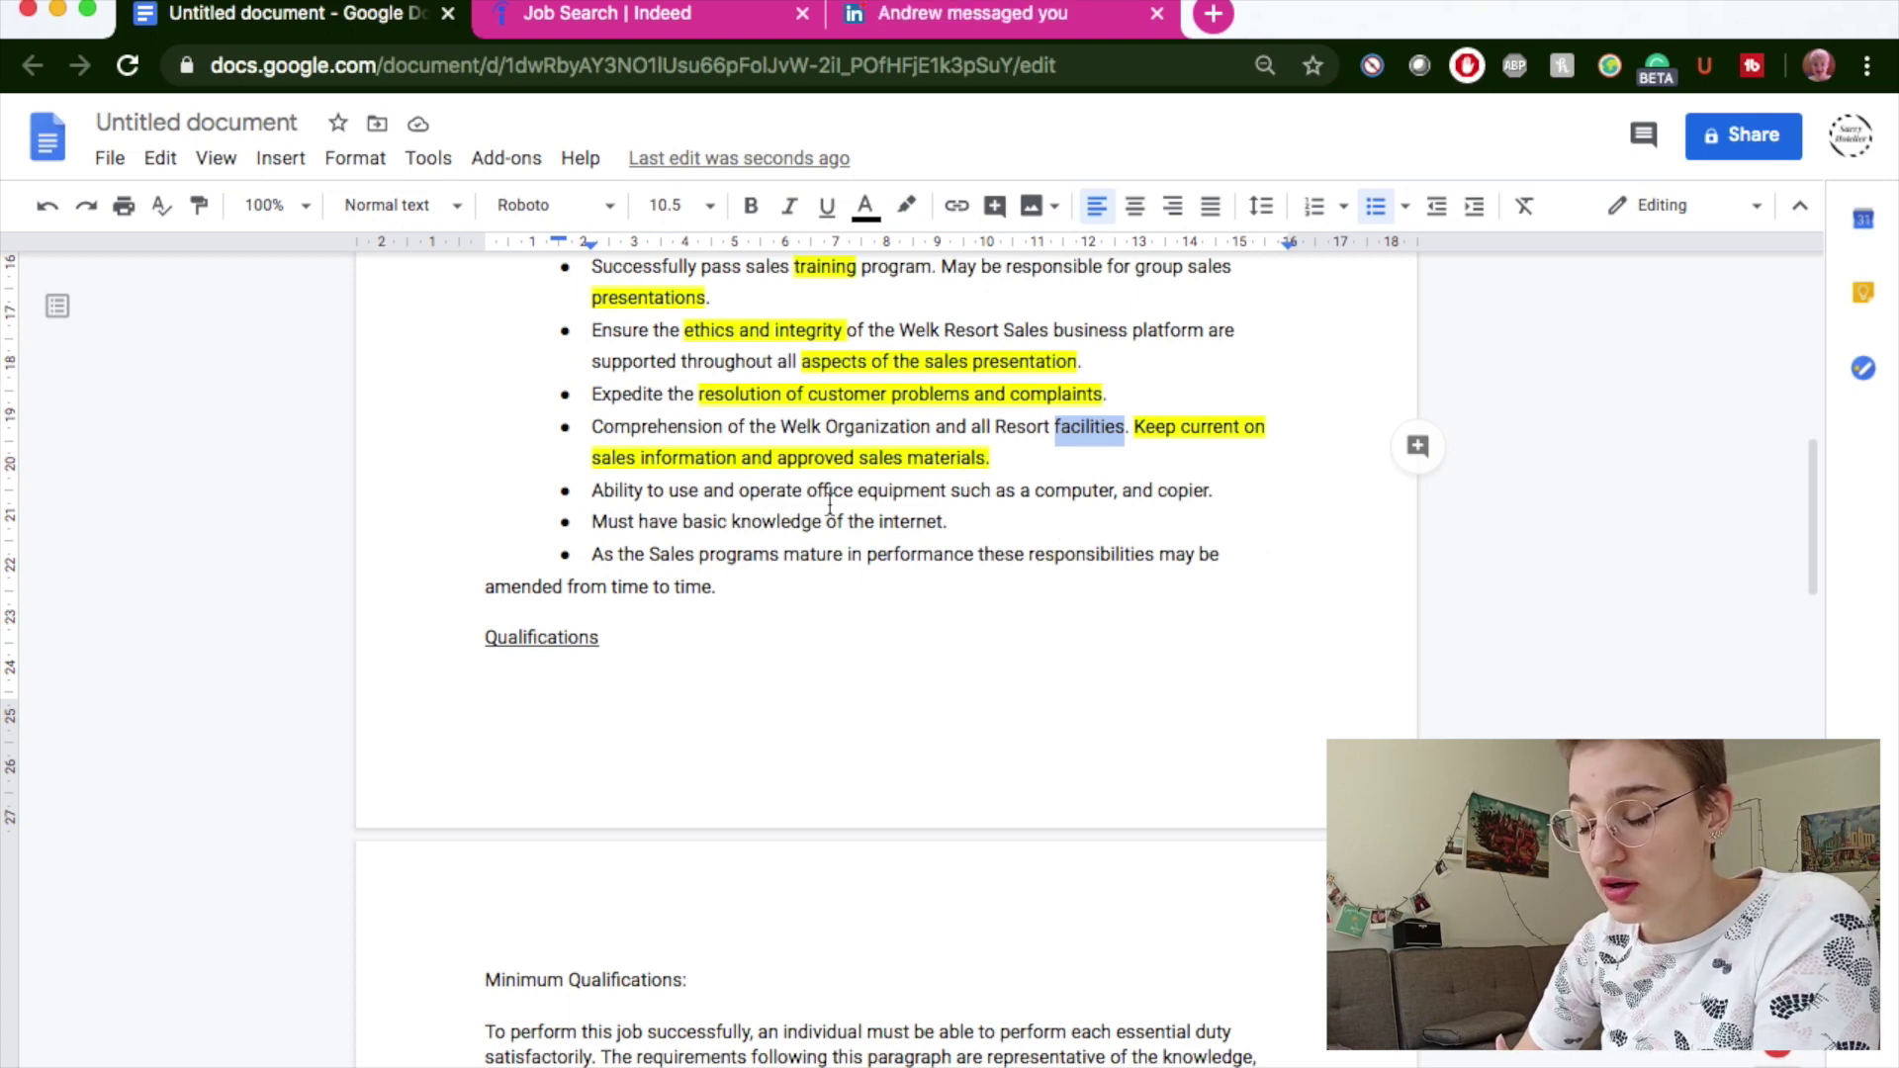
left_click_drag(739, 490, 947, 479)
left_click(906, 204)
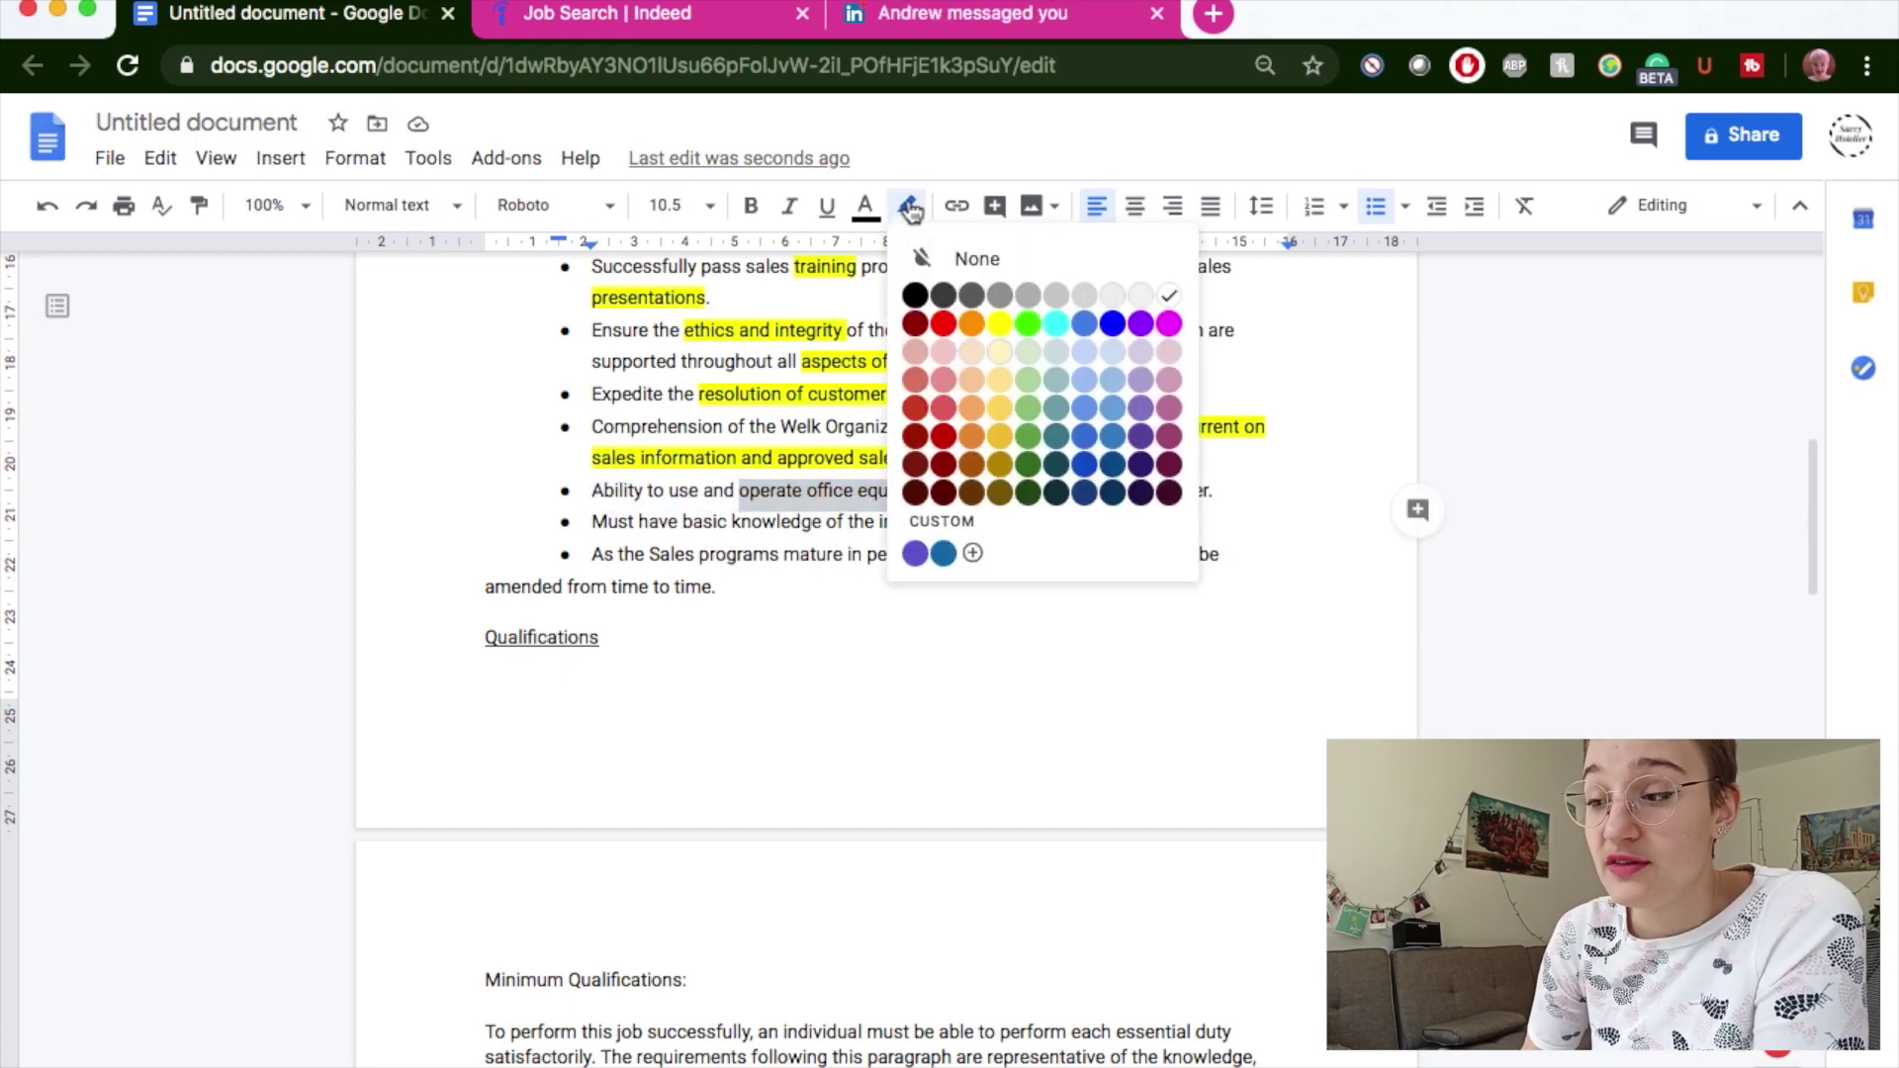
left_click(994, 334)
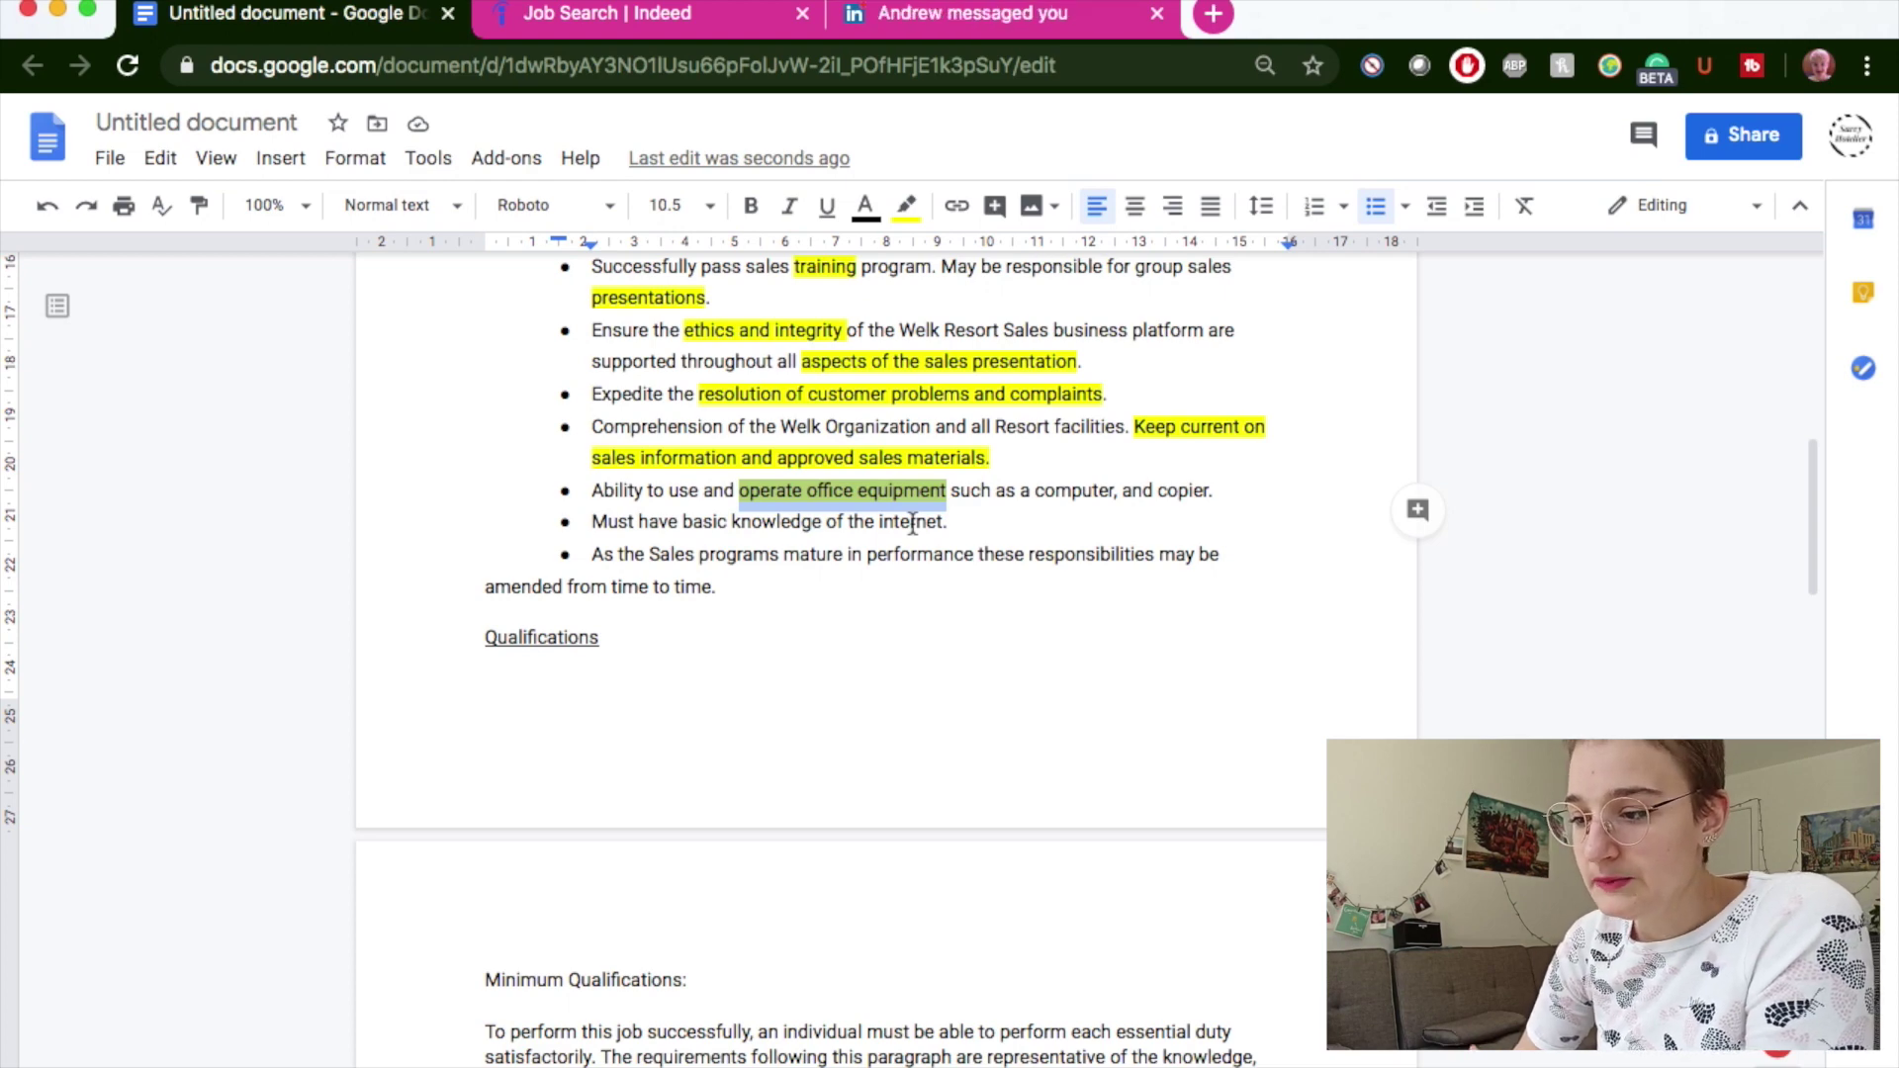
Join the 'amended' line onto the bullet above it
left_click(484, 586)
key("BackSpace")
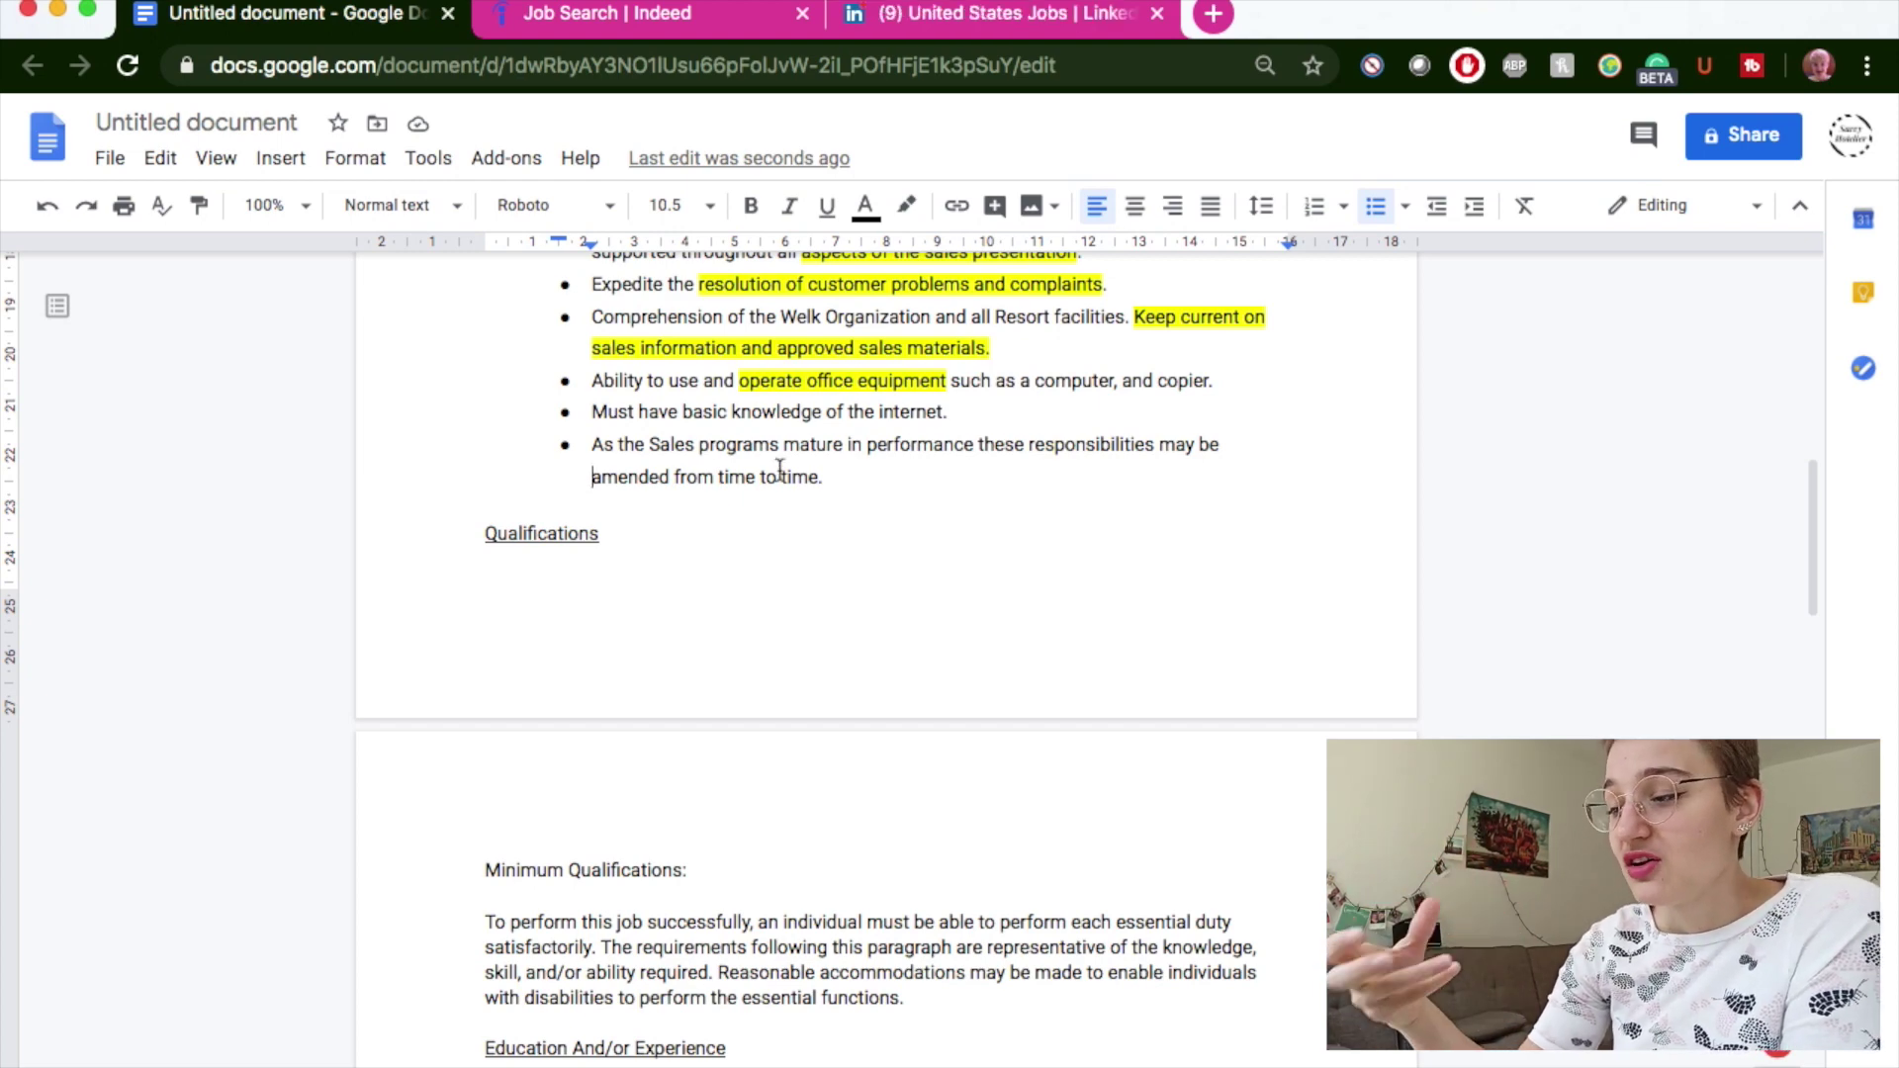
scroll(499, 549, "up", 5)
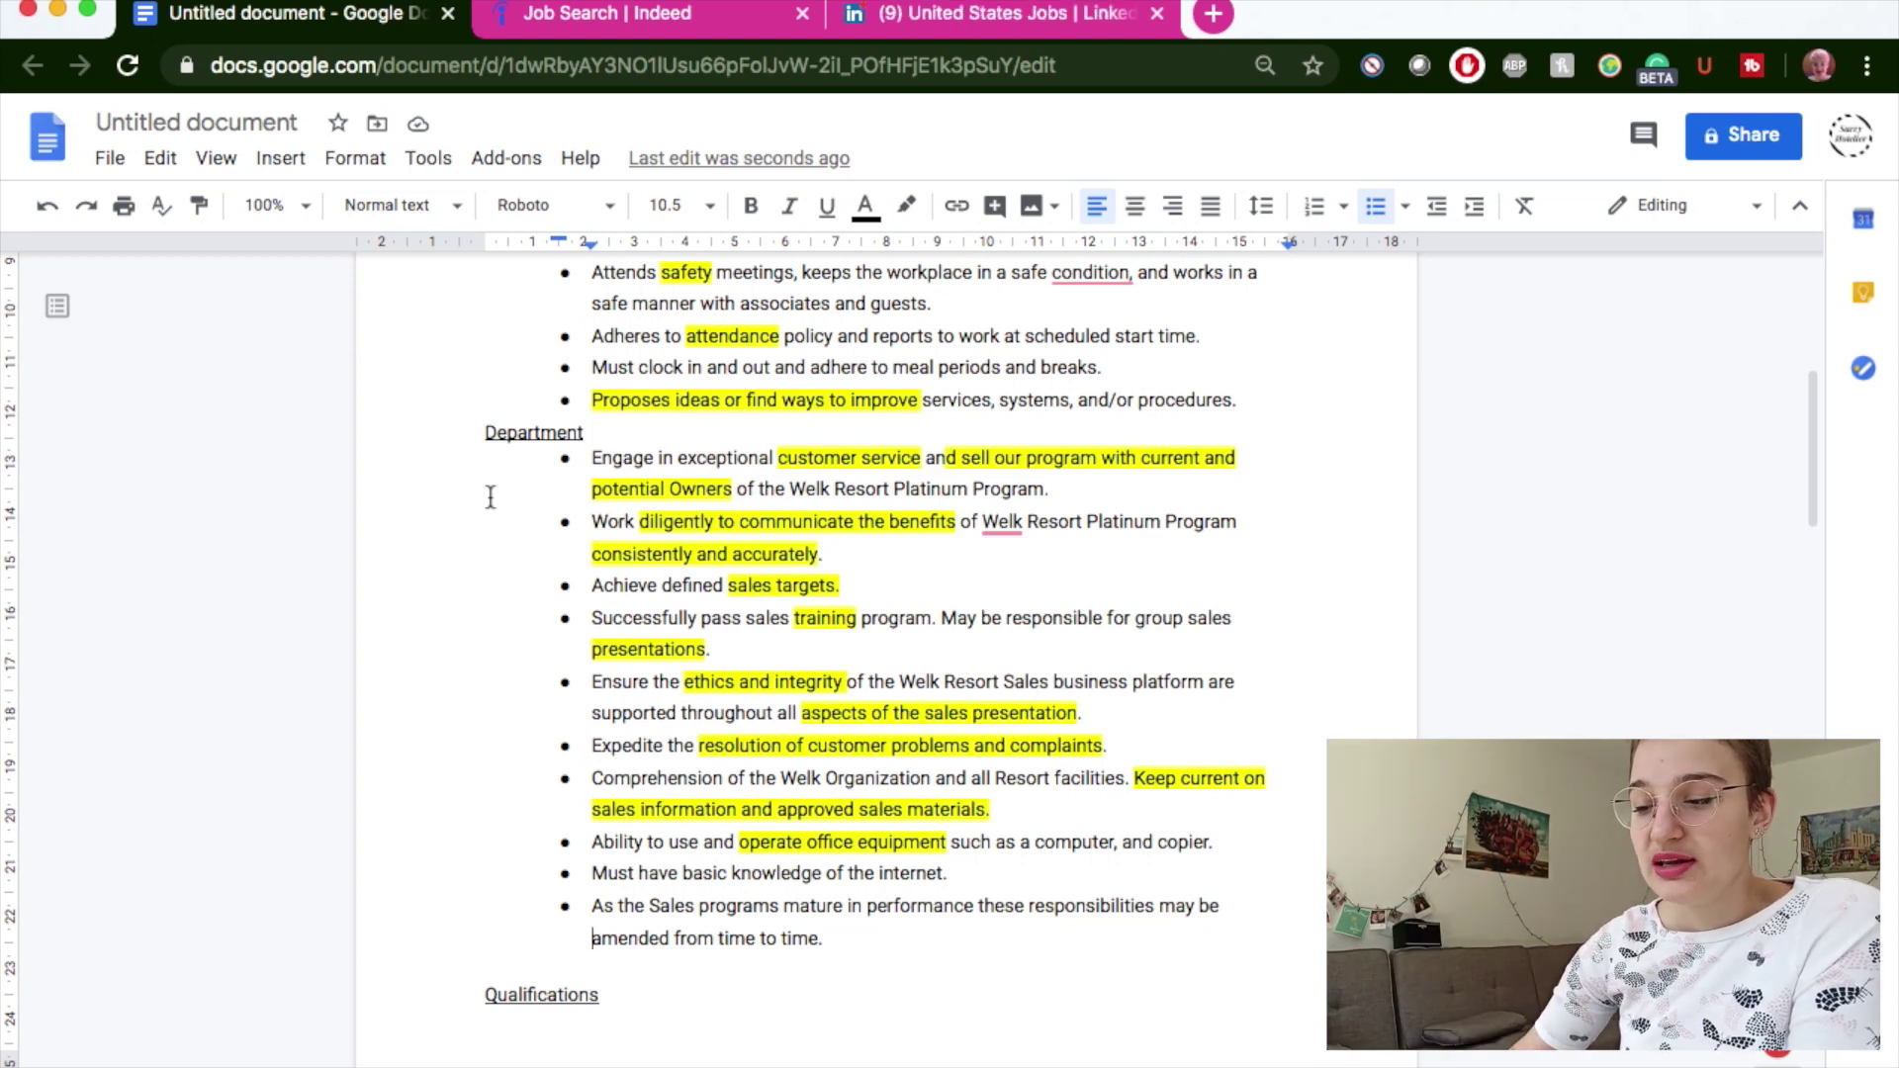
scroll(491, 496, "down", 10)
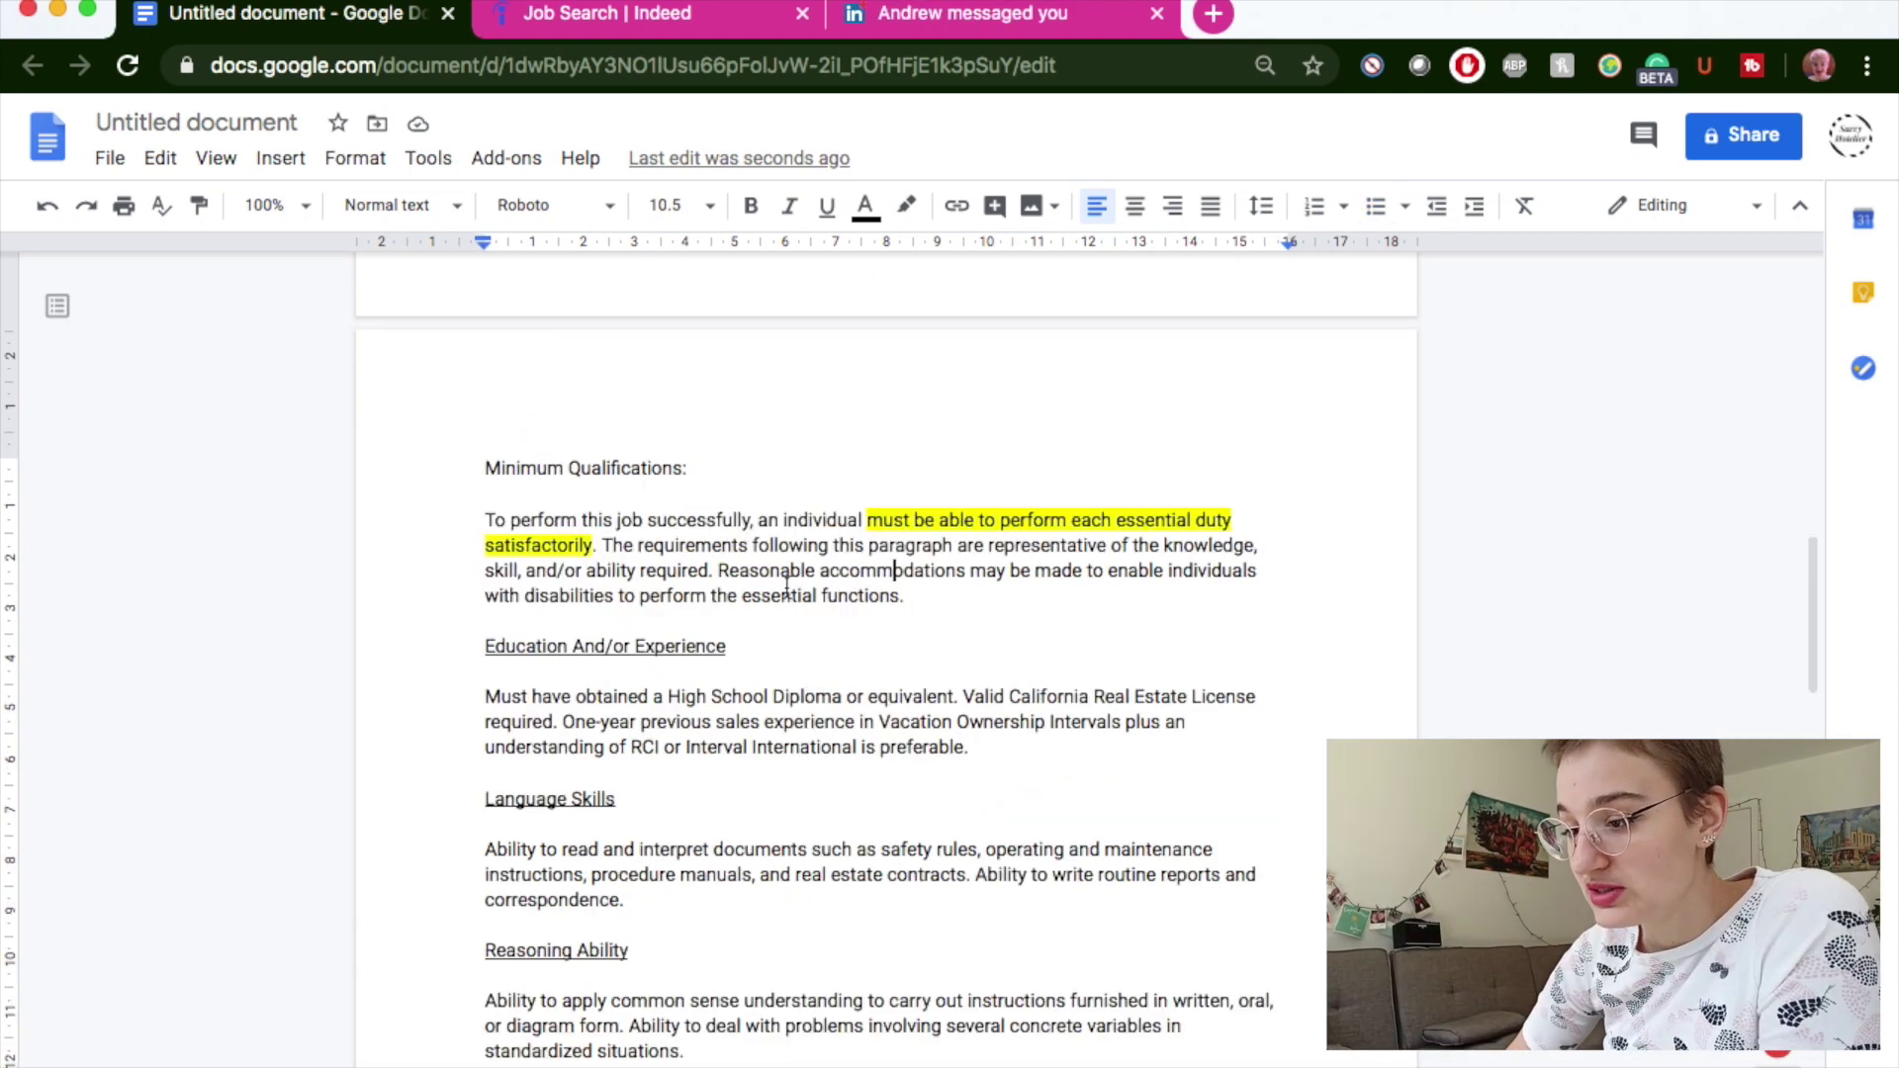
Select only 'Valid California Real Estate License required' and give it a yellow highlight
scroll(787, 585, "down", 4)
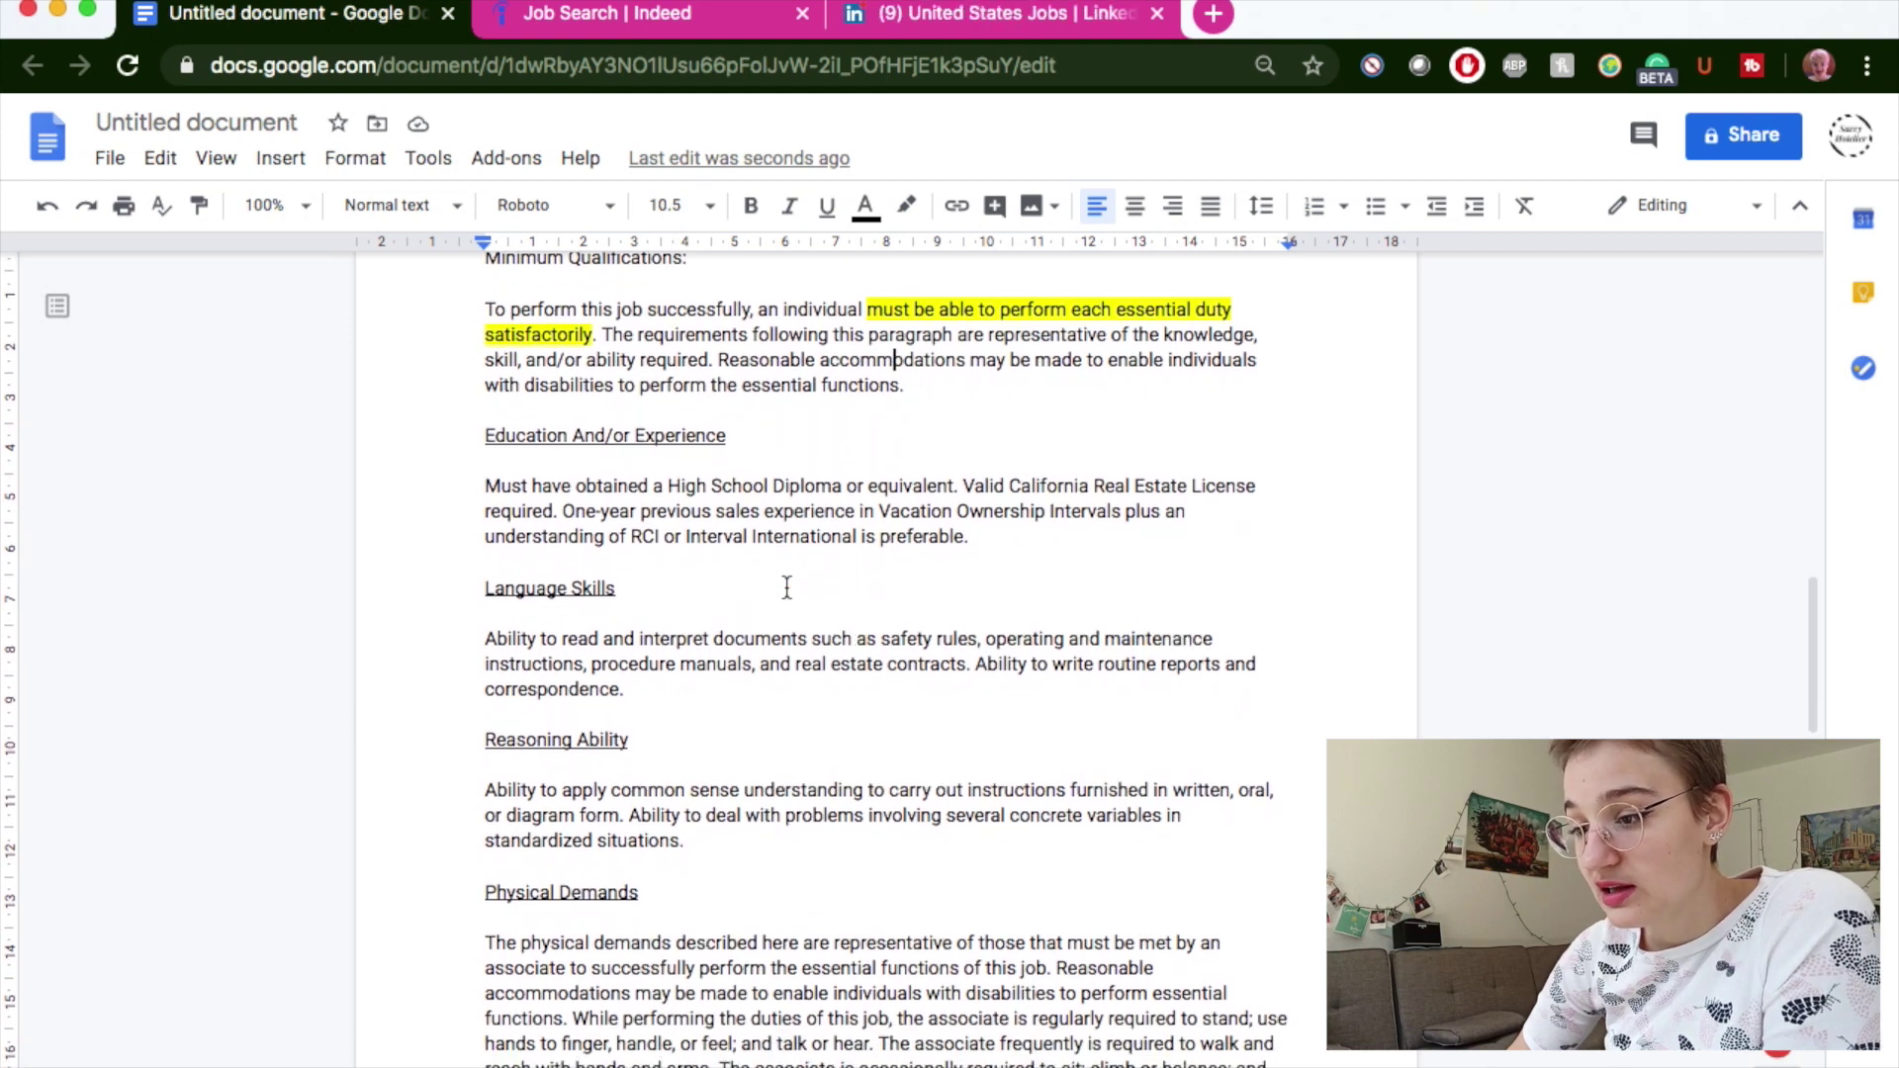
left_click_drag(865, 484, 762, 536)
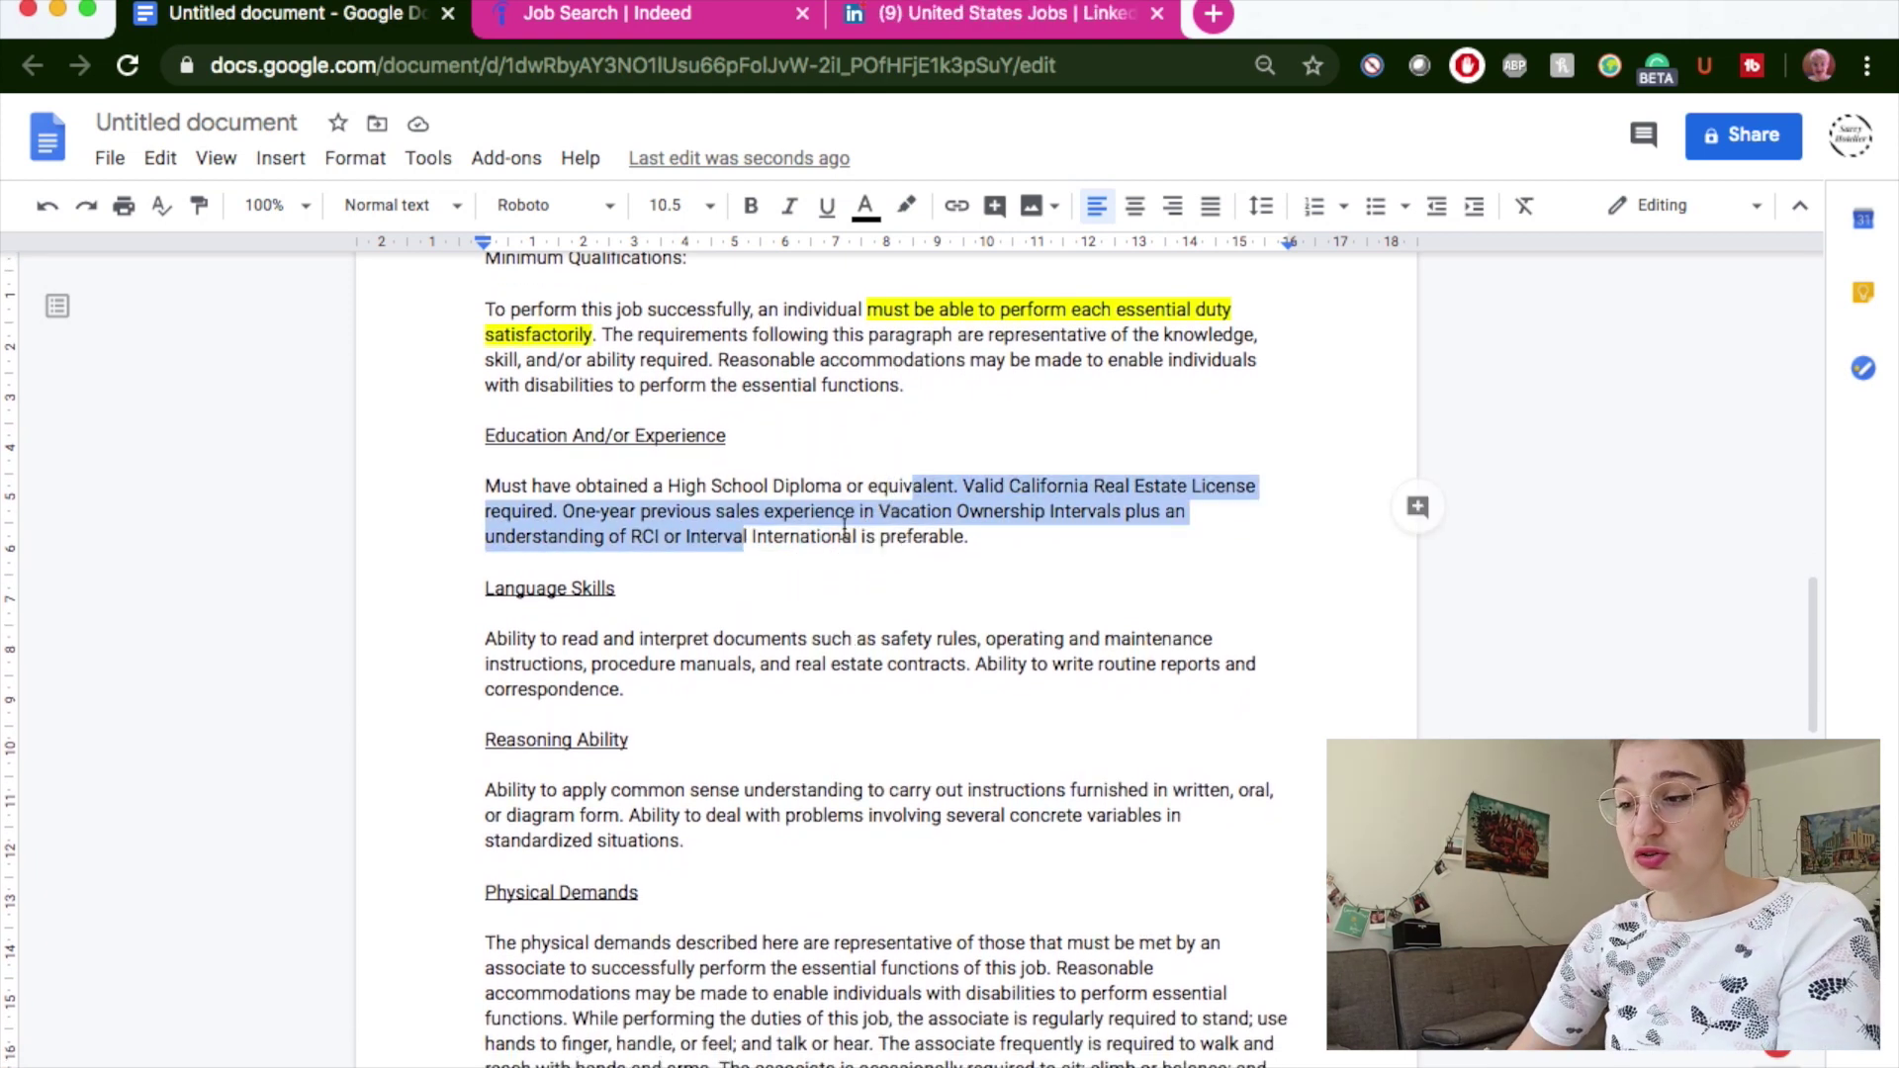
left_click(1026, 536)
left_click_drag(965, 485, 552, 510)
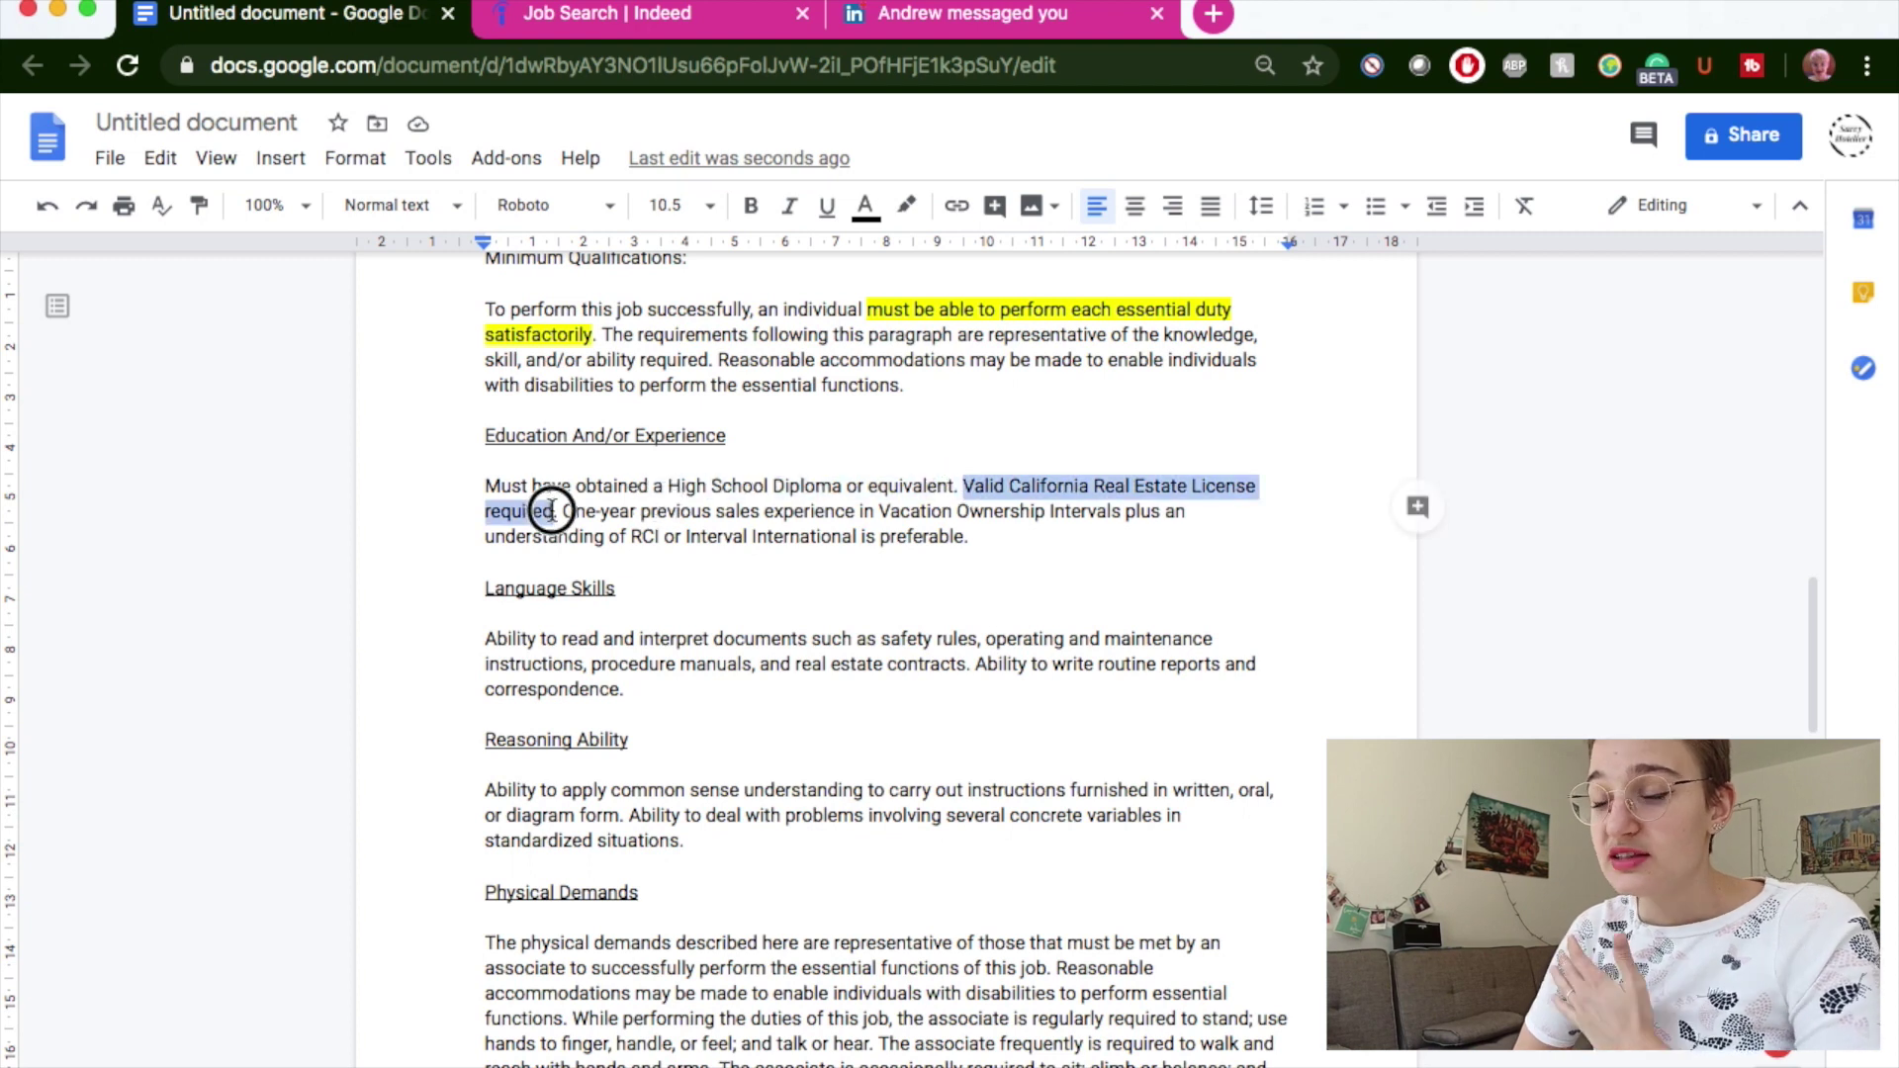
left_click(906, 205)
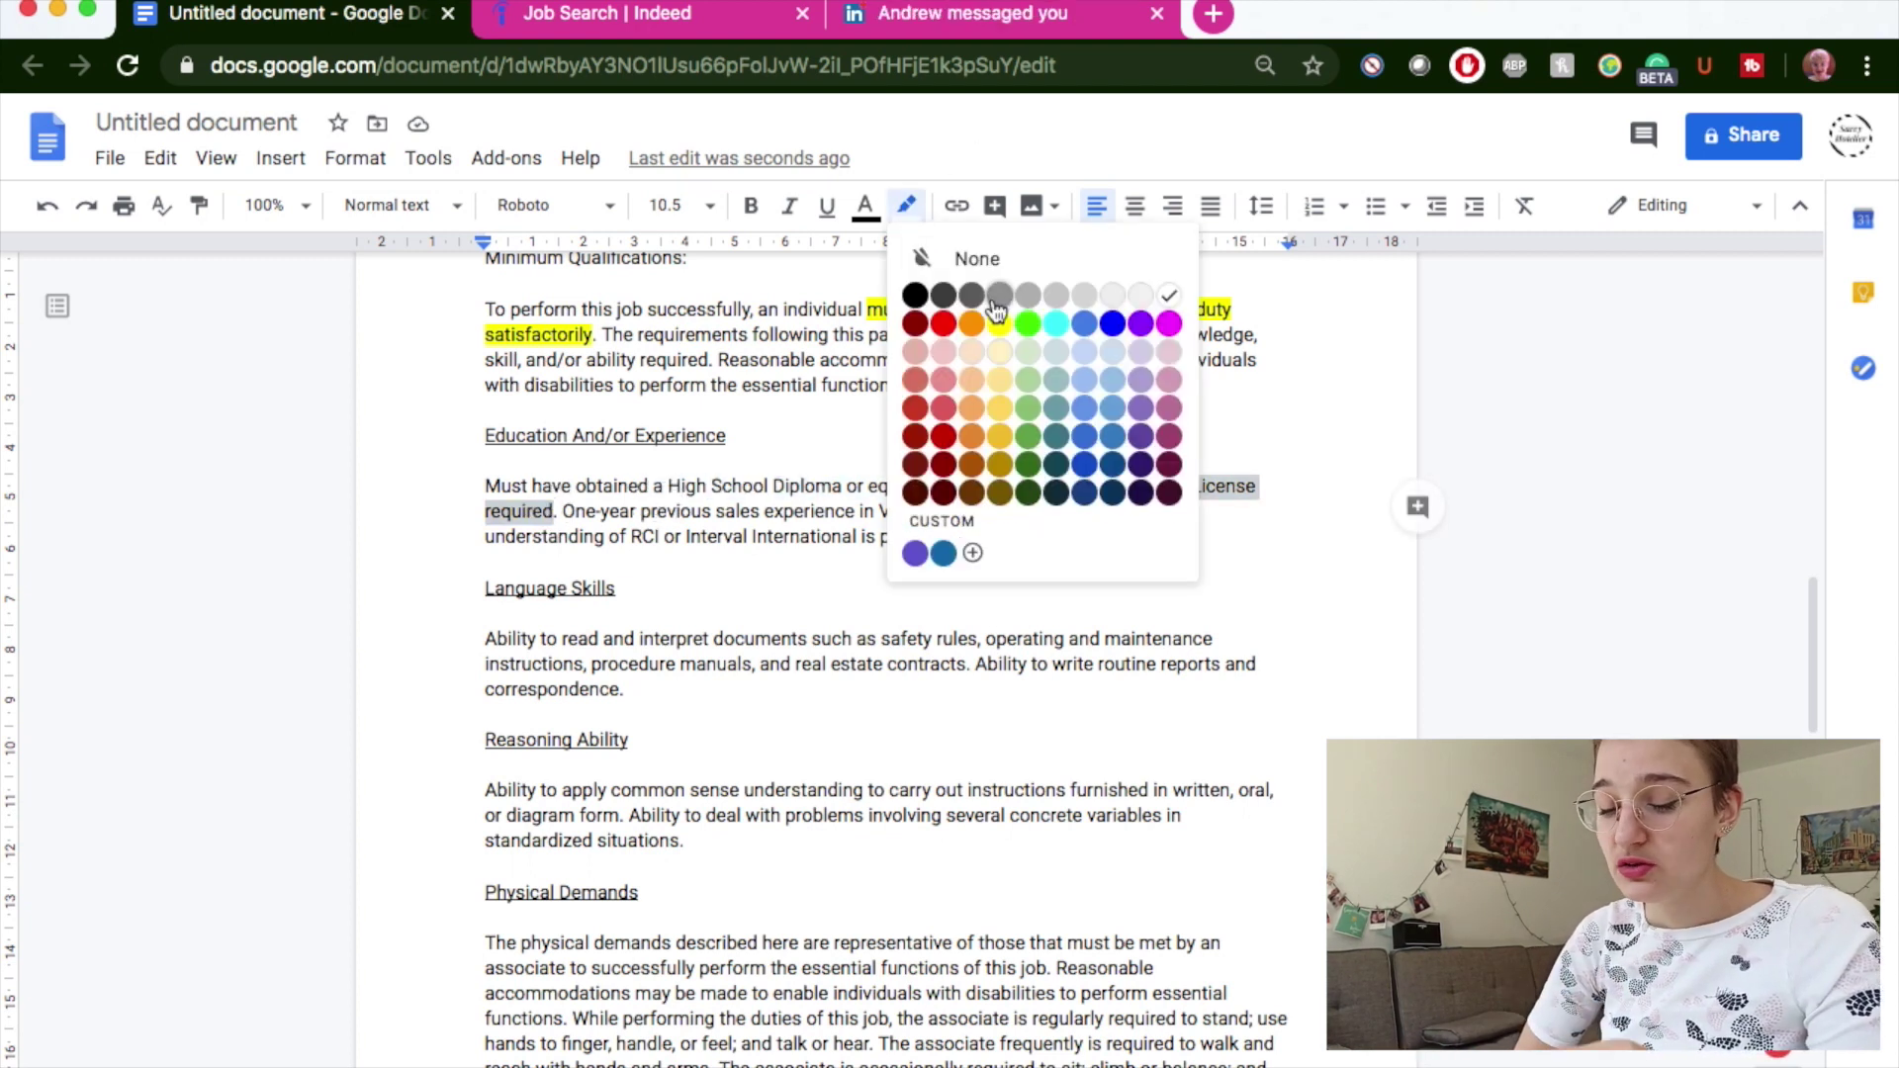
left_click(1001, 324)
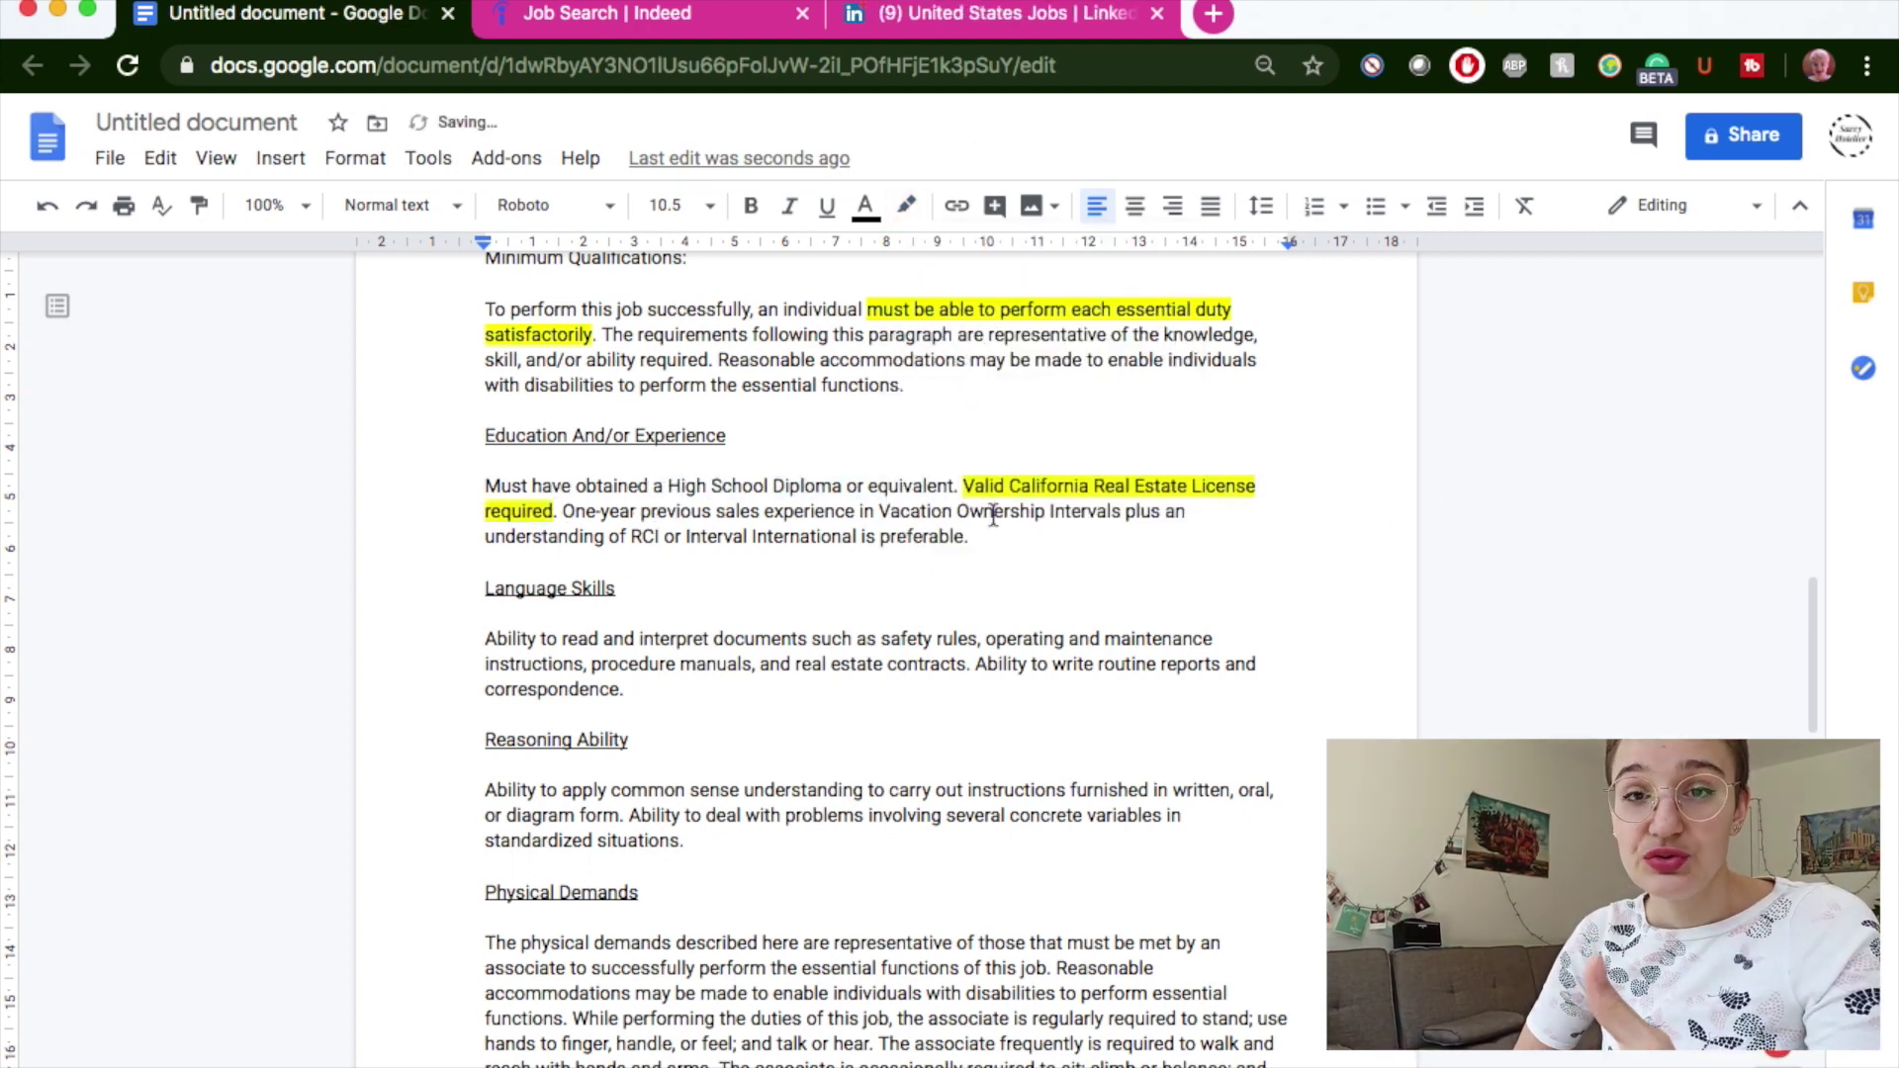